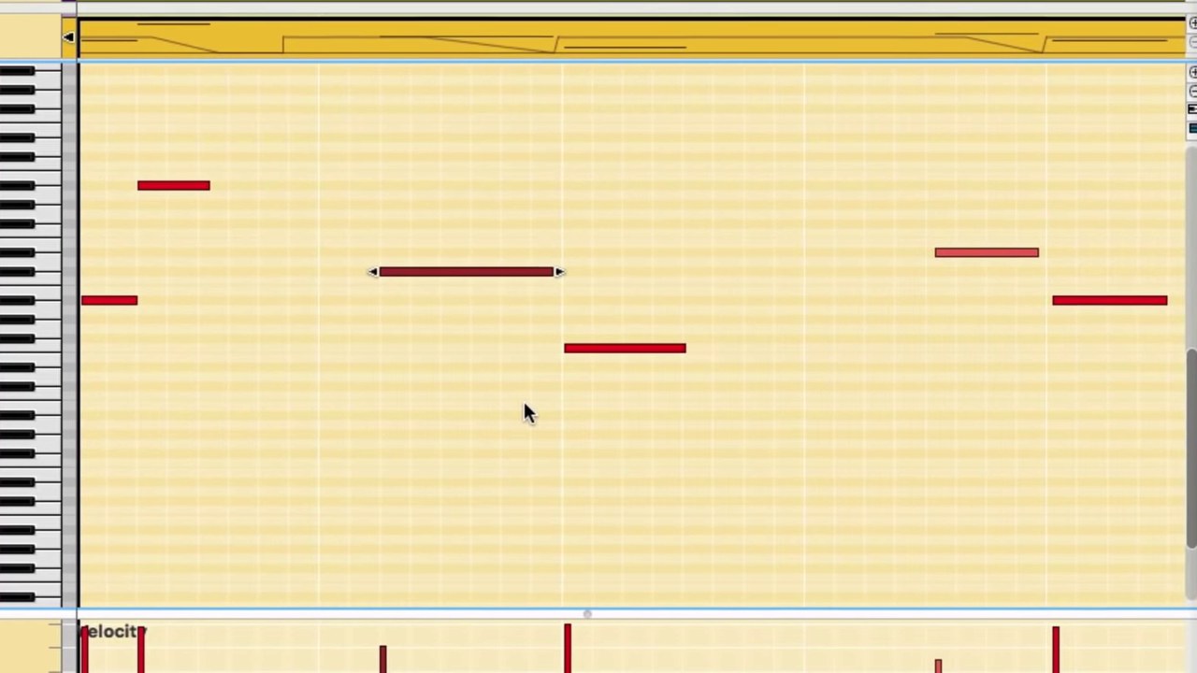
Raise the short bass note one semitone in the piano roll
{"action": "left_click_drag", "start_coordinate": [603, 348], "coordinate": [603, 338]}
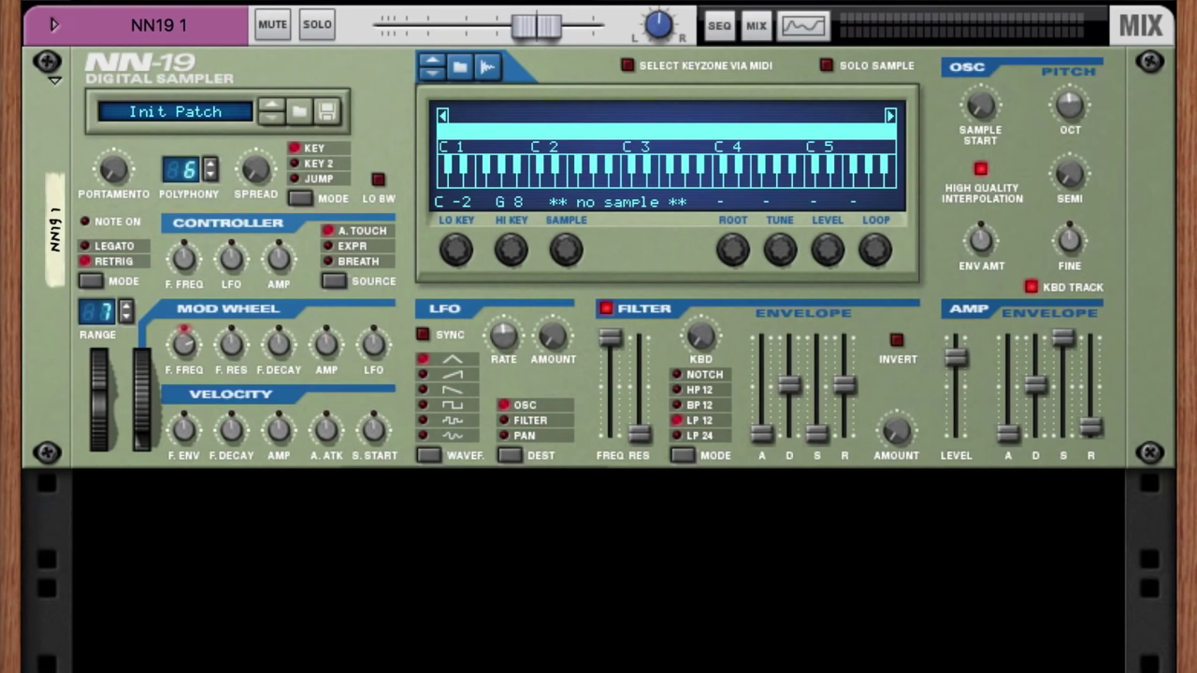
Load the 808 Bass Drum Acc sample into the NN-19 and add an 808-Fuzz device below it
{"action": "left_click_drag", "start_coordinate": [5, 416], "coordinate": [641, 209]}
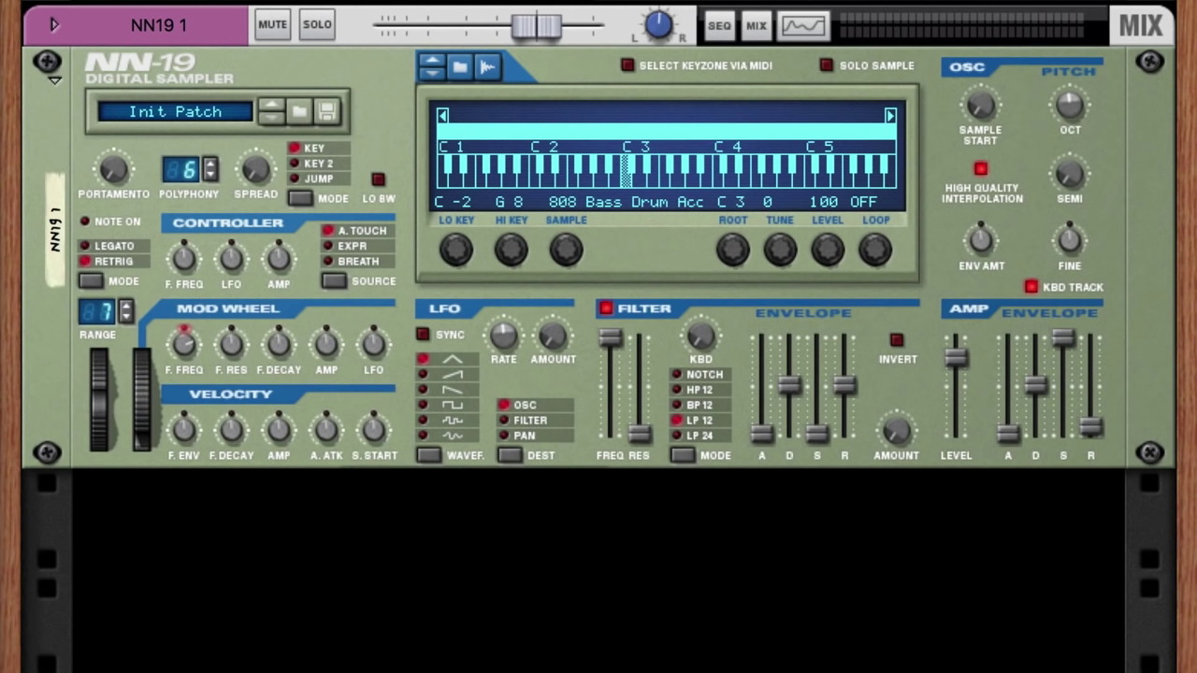
{"action": "left_click_drag", "start_coordinate": [4, 393], "coordinate": [455, 570]}
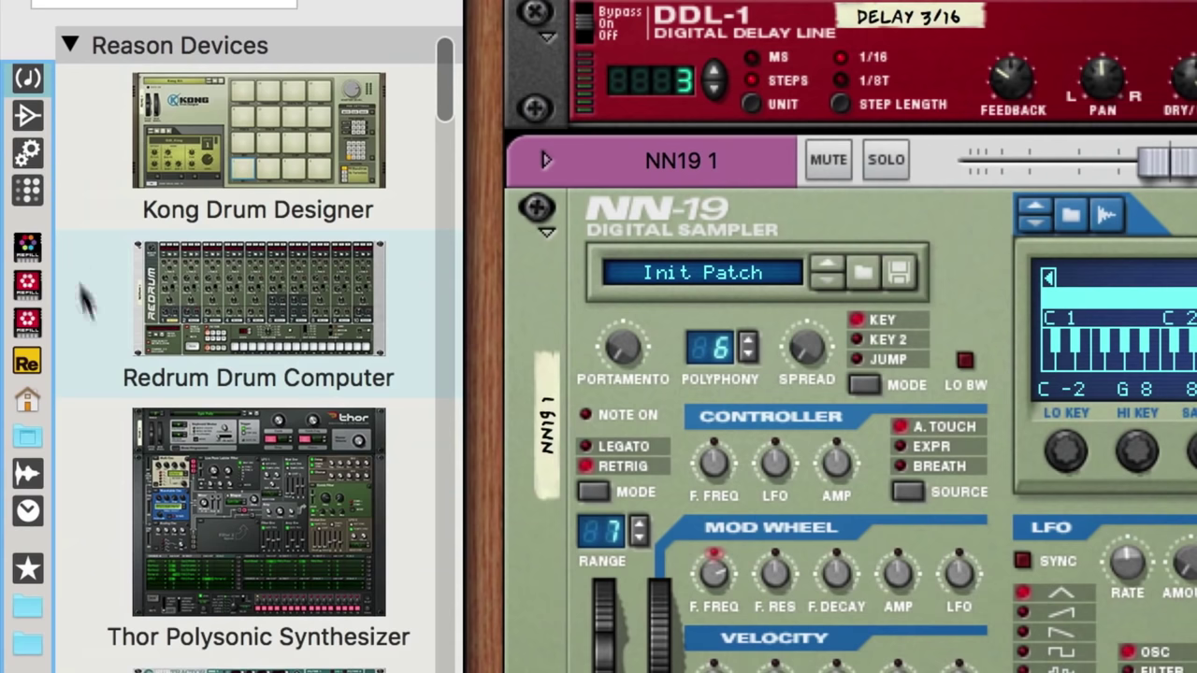
Add a Thor synthesizer to the rack and switch its Osc 2 to Analog
{"action": "left_click_drag", "start_coordinate": [165, 454], "coordinate": [777, 385]}
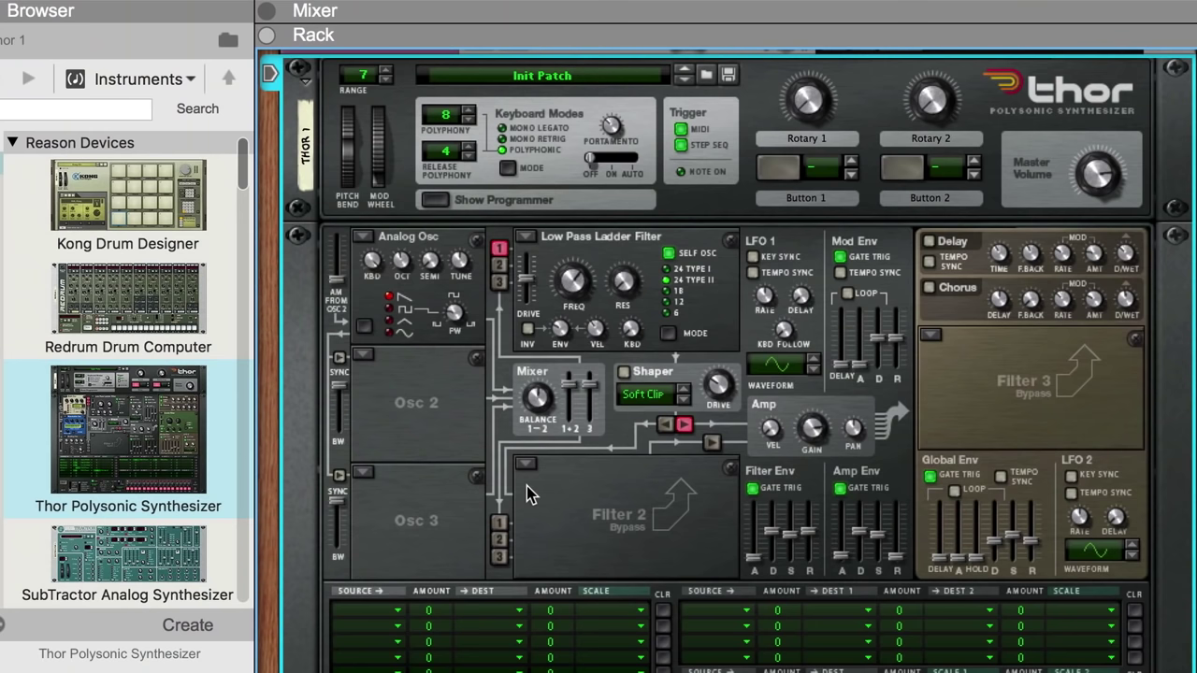
{"action": "left_click", "coordinate": [359, 354]}
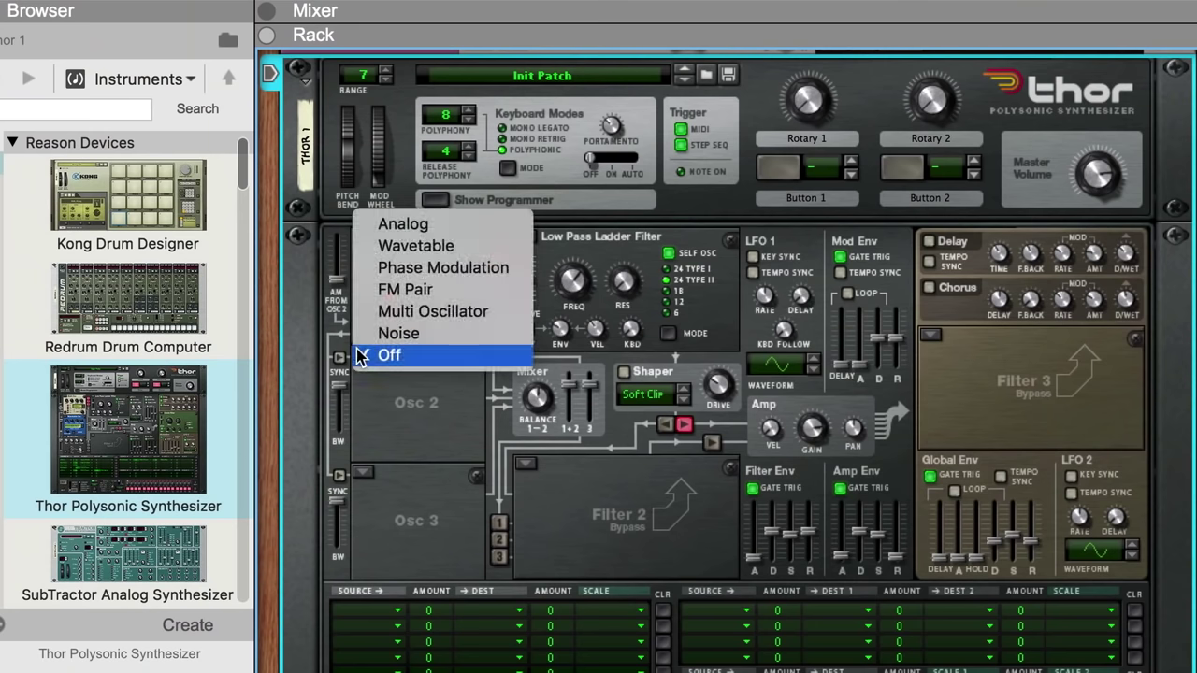
{"action": "left_click", "coordinate": [376, 223]}
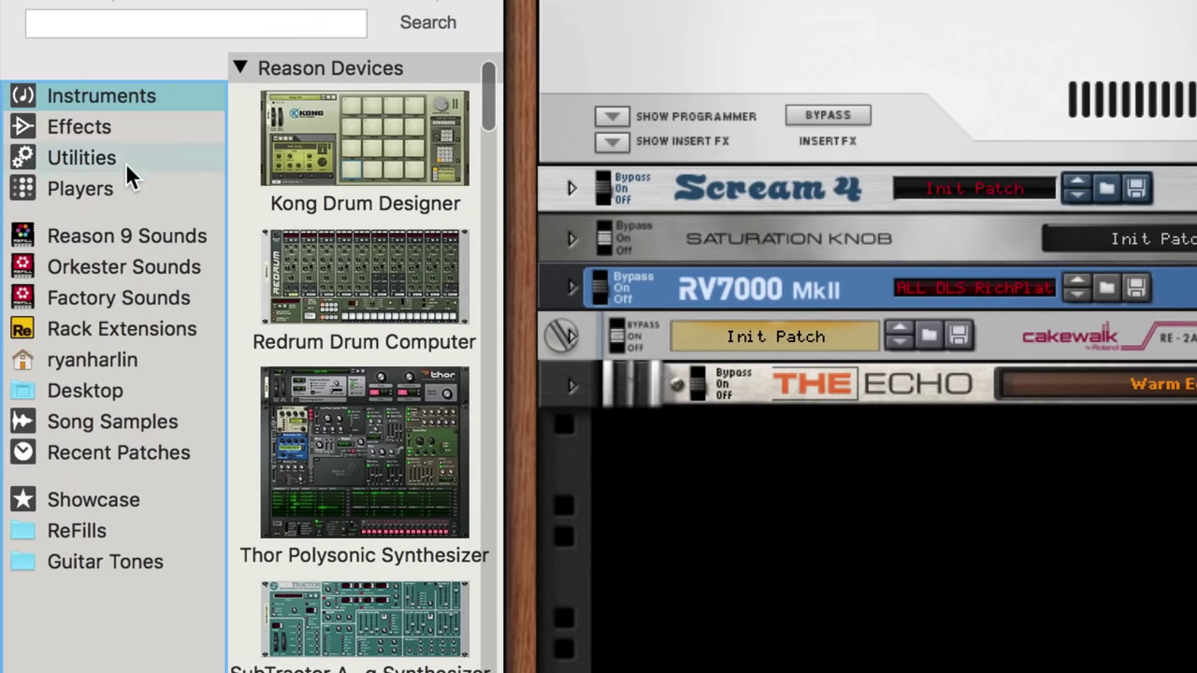
Place a Combinator from Utilities below The Echo and load a Line Mixer 6:2 into it
{"action": "left_click", "coordinate": [125, 161]}
{"action": "left_click_drag", "start_coordinate": [360, 121], "coordinate": [894, 536]}
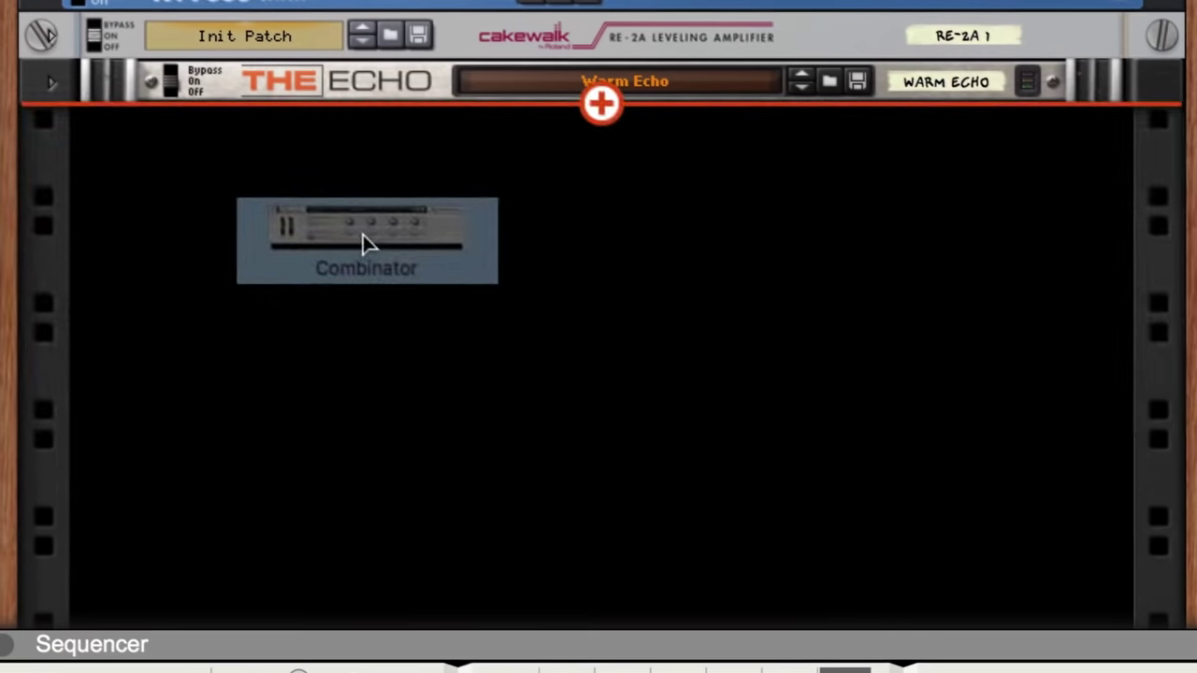
{"action": "left_click_drag", "start_coordinate": [362, 235], "coordinate": [360, 233]}
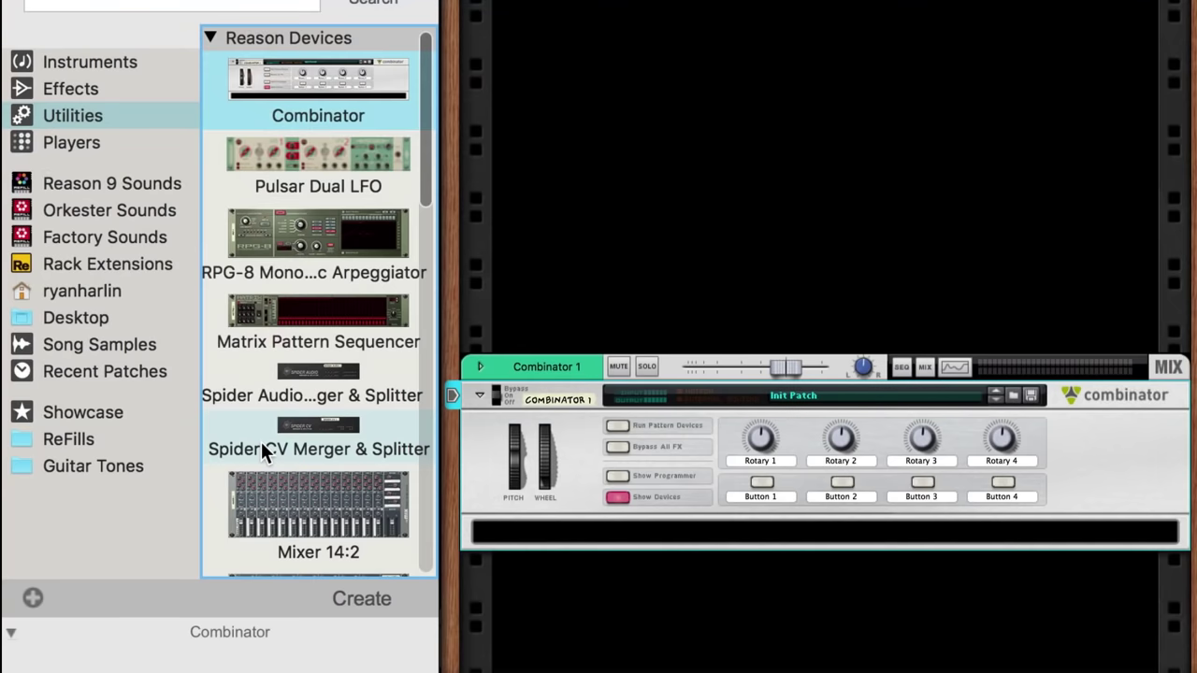
{"action": "scroll", "coordinate": [261, 442], "scroll_direction": "down", "scroll_amount": 3}
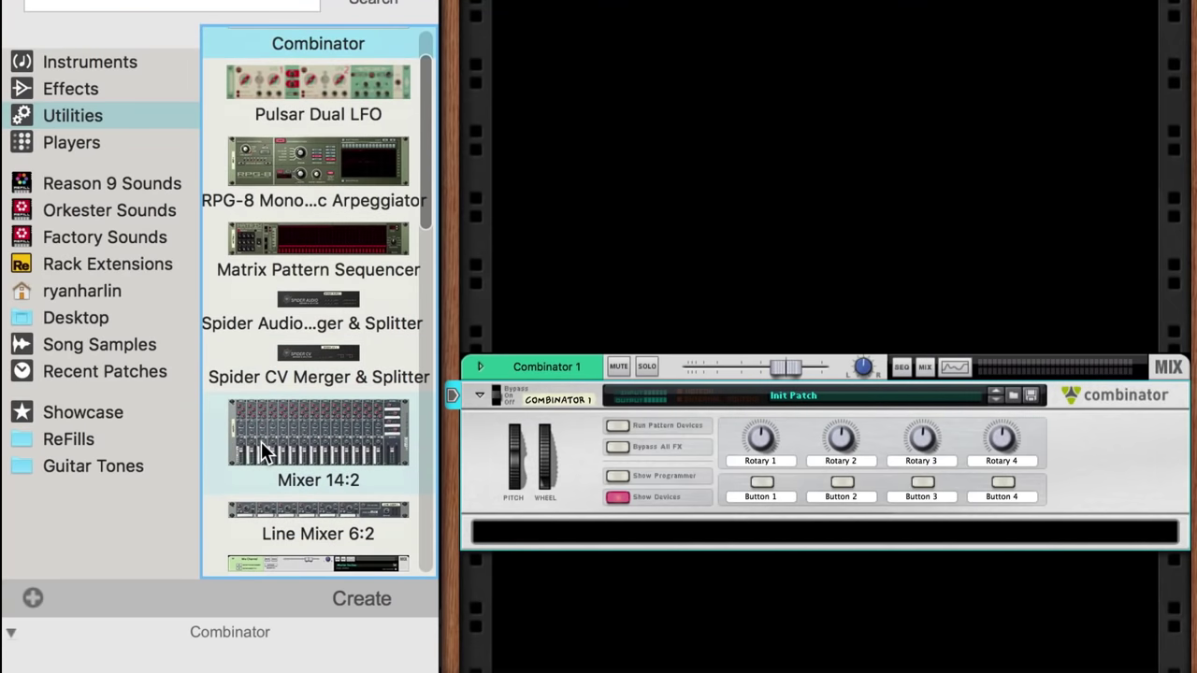
{"action": "left_click_drag", "start_coordinate": [254, 512], "coordinate": [533, 537]}
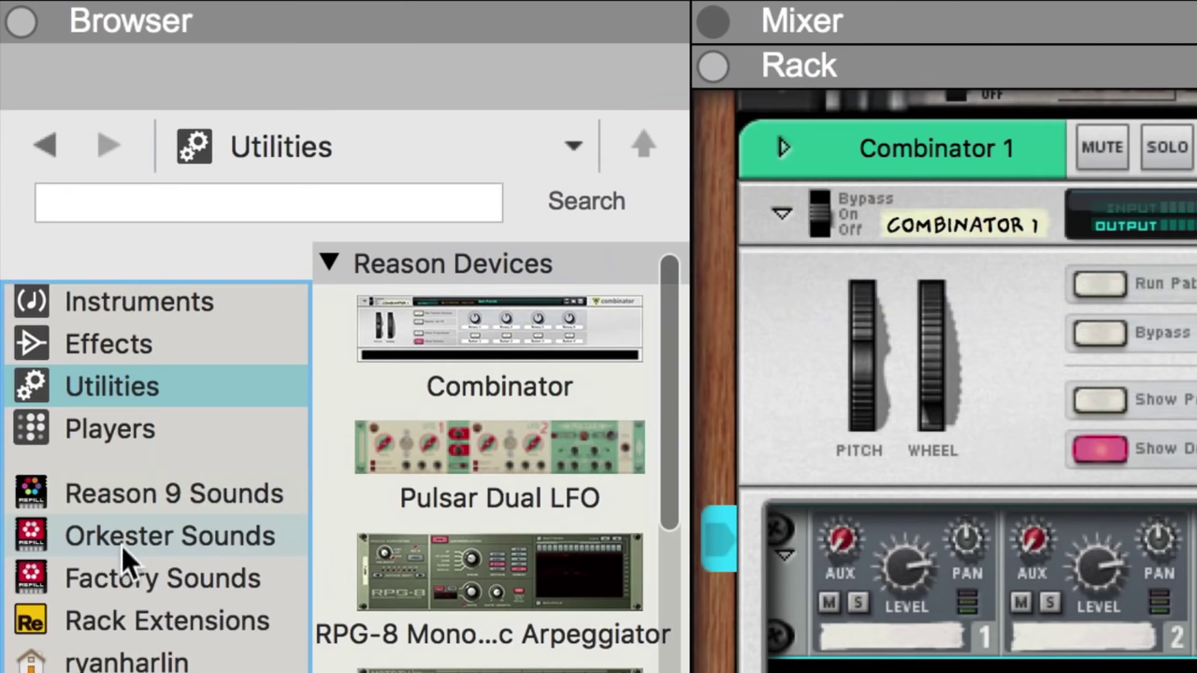
Search Factory Sounds for 'dirty s' and load Dirty South Sub.zyp into the Combinator
{"action": "left_click", "coordinate": [53, 279]}
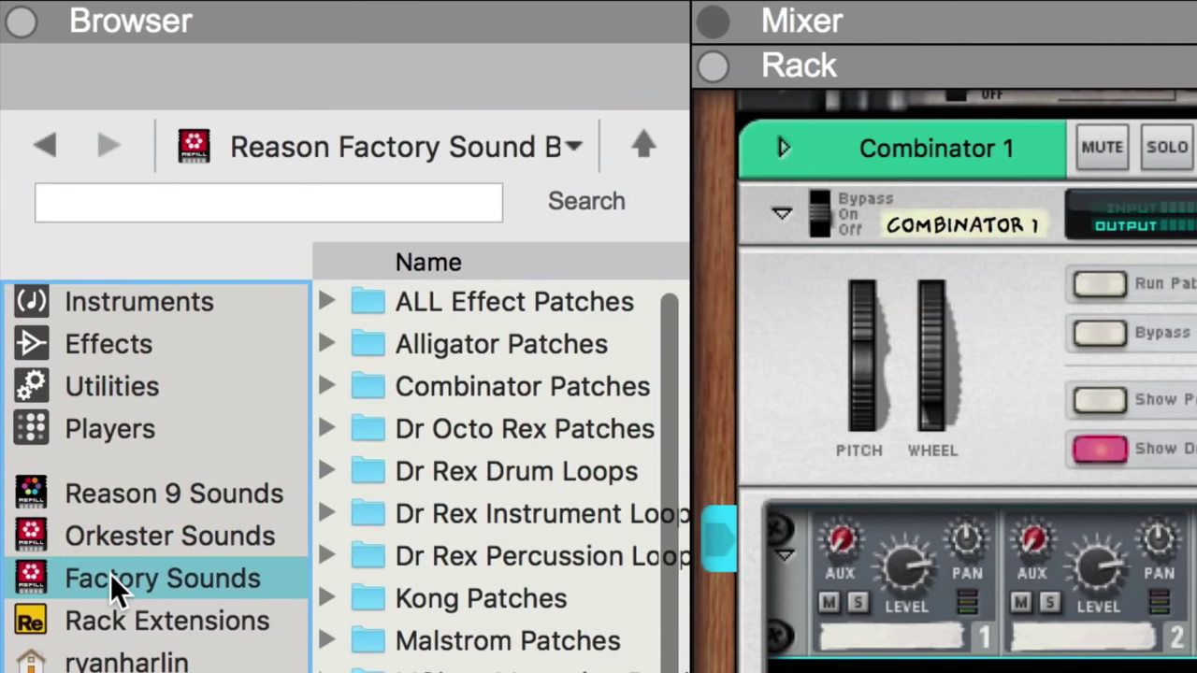
{"action": "left_click", "coordinate": [119, 205]}
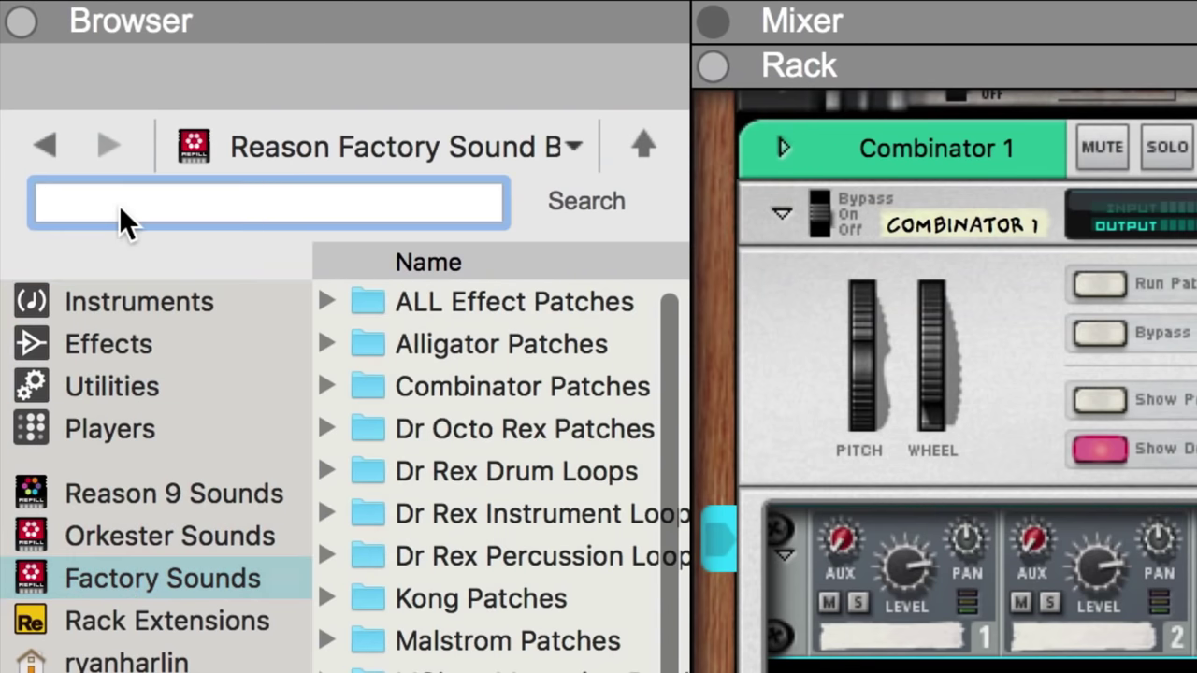
{"action": "type", "text": "dirty south"}
{"action": "key", "text": "Return"}
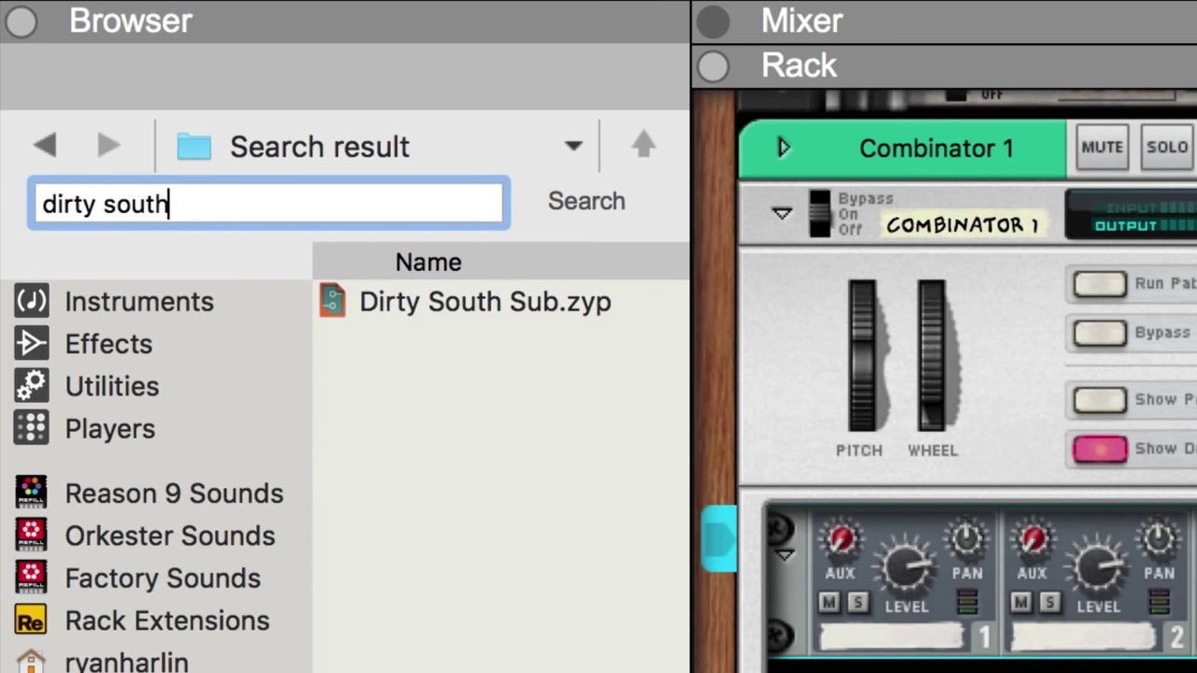
{"action": "left_click_drag", "start_coordinate": [408, 296], "coordinate": [187, 330]}
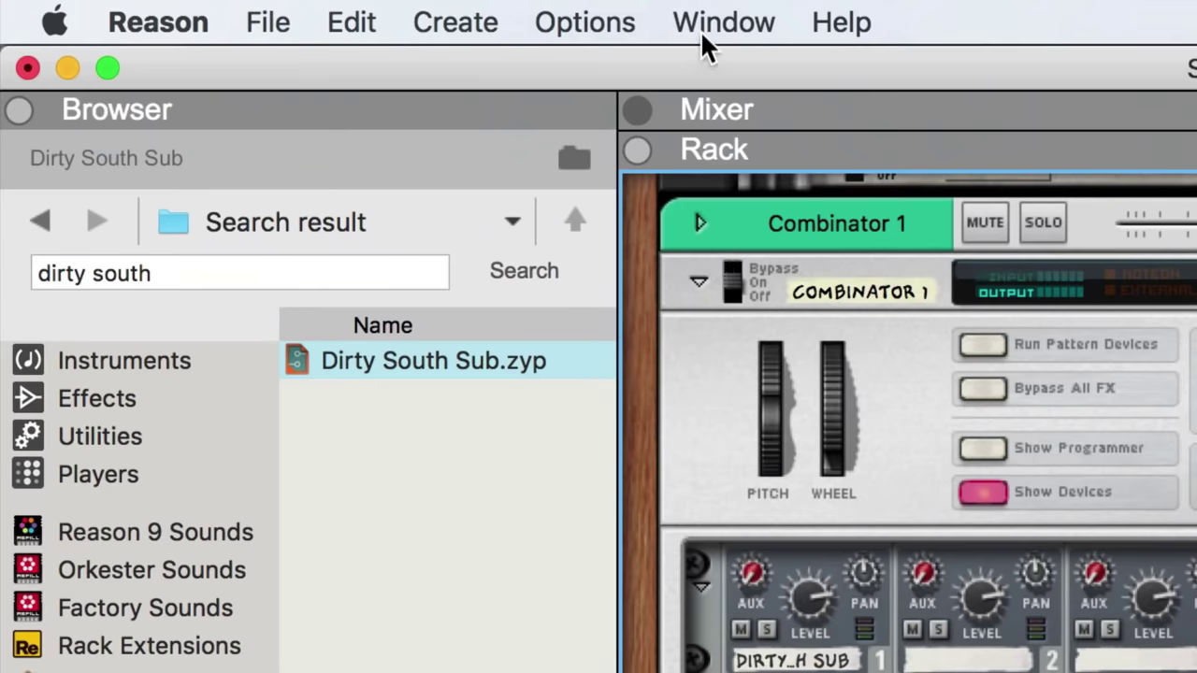
Show the Spectrum EQ window from the Window menu
{"action": "left_click", "coordinate": [711, 23]}
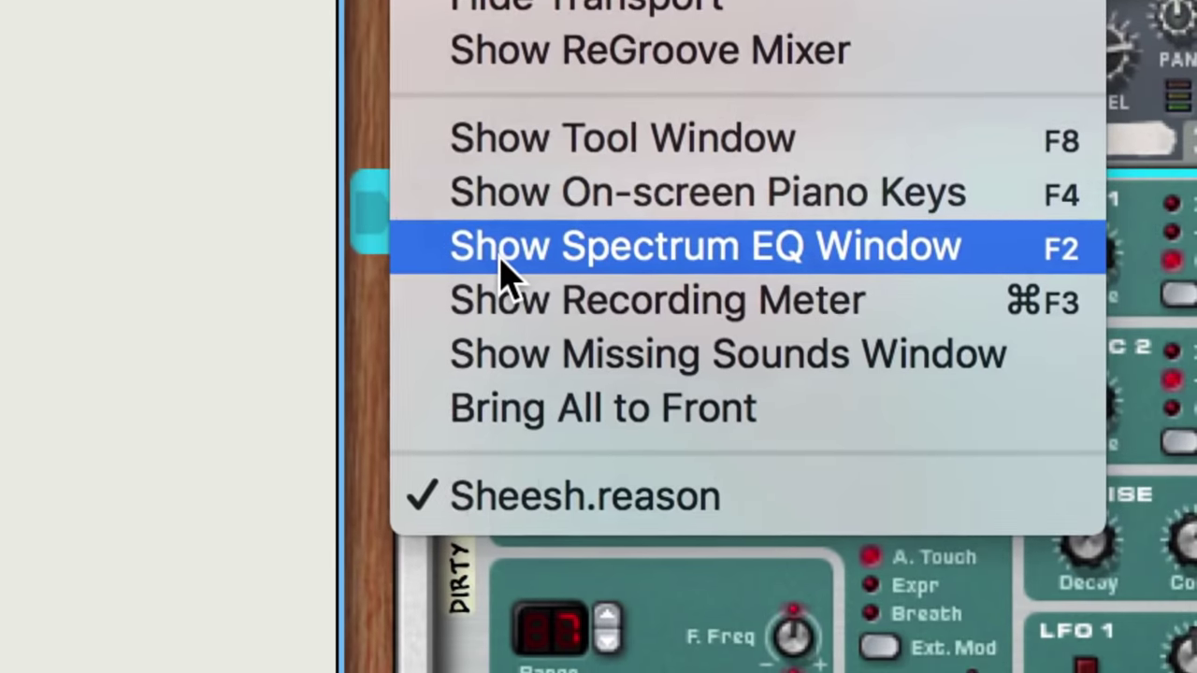
{"action": "left_click", "coordinate": [503, 275]}
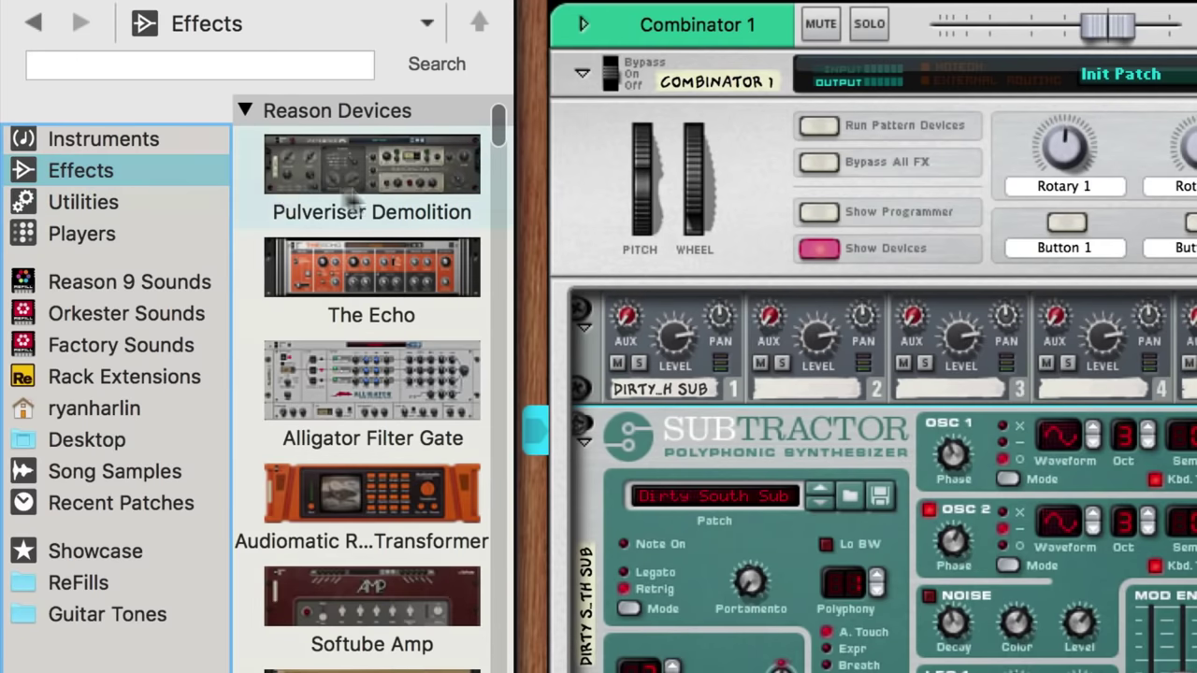
Add a reset Pulveriser below the Subtractor and raise its Dirt and Squash during playback
{"action": "left_click_drag", "start_coordinate": [355, 198], "coordinate": [898, 672]}
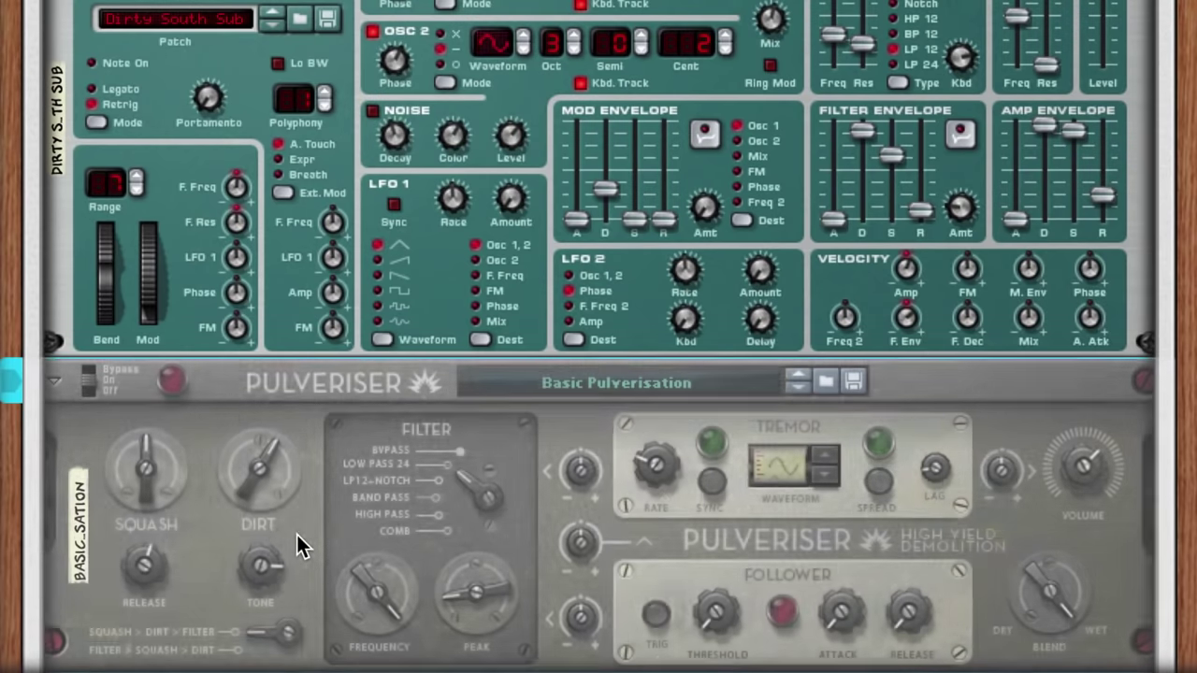
{"action": "right_click", "coordinate": [320, 440]}
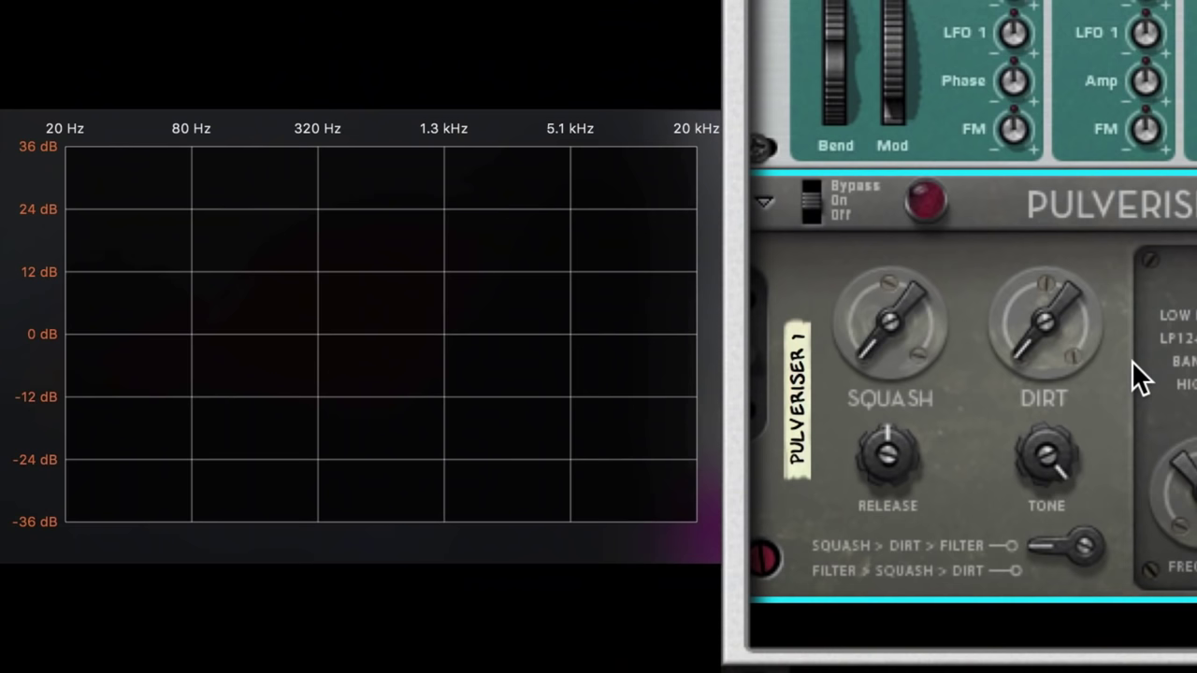
{"action": "key", "text": "space"}
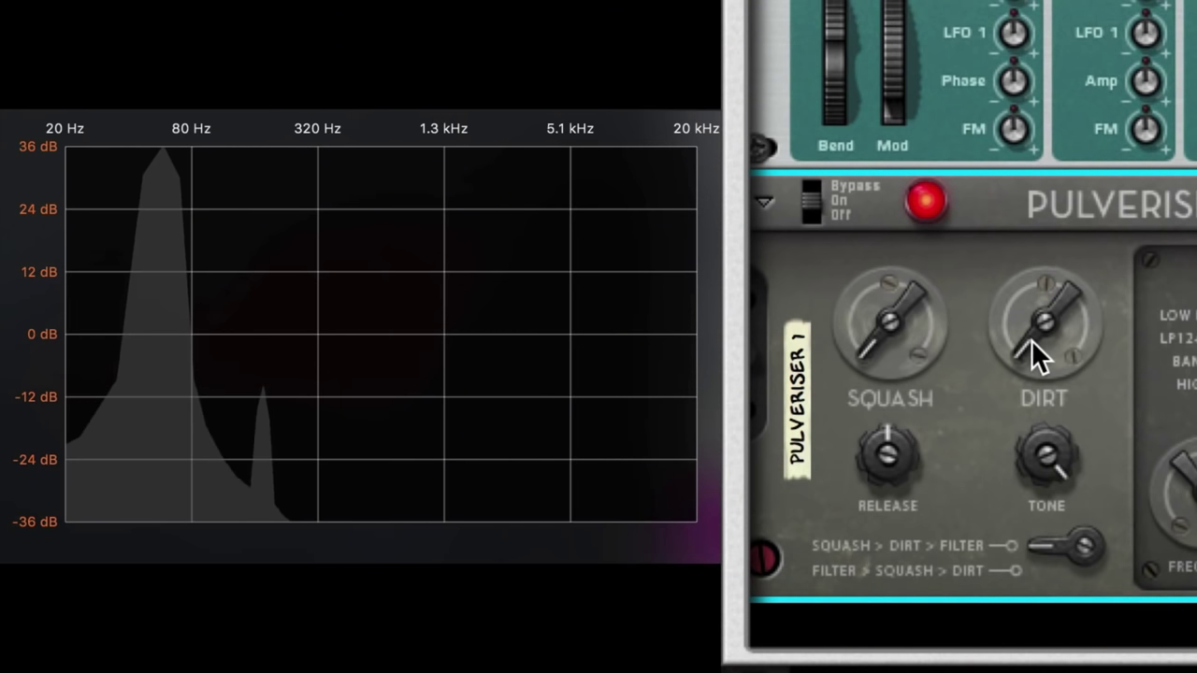
{"action": "left_click_drag", "start_coordinate": [1032, 310], "coordinate": [1037, 241]}
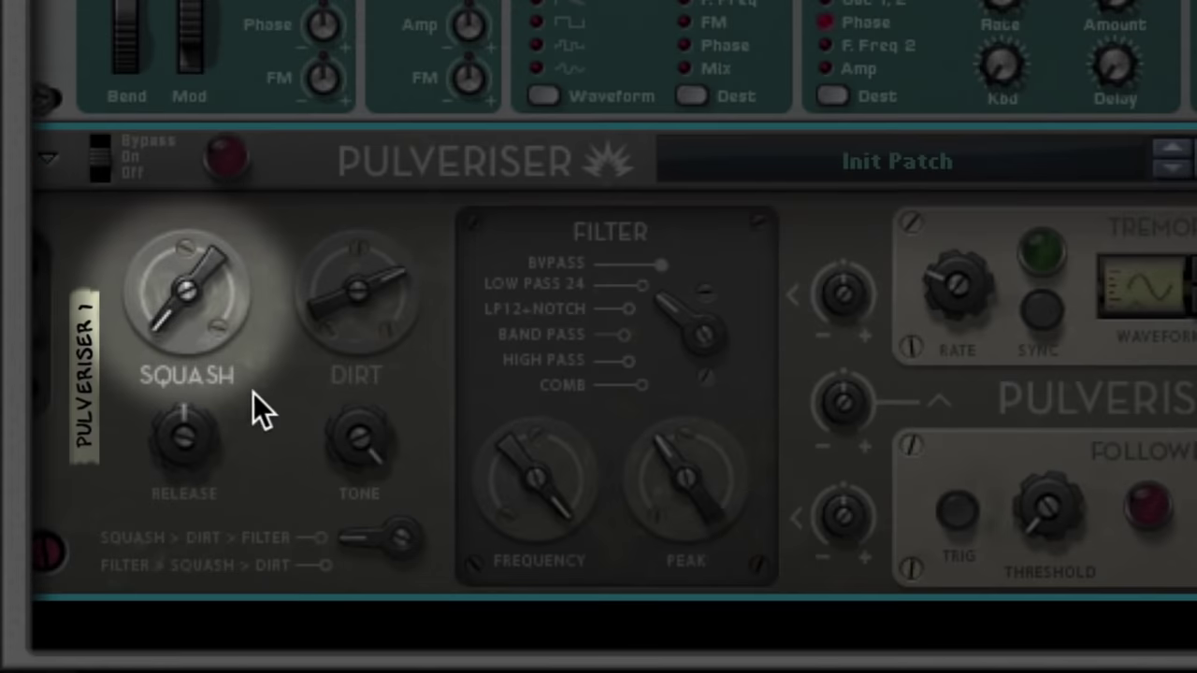
{"action": "left_click_drag", "start_coordinate": [163, 312], "coordinate": [160, 297]}
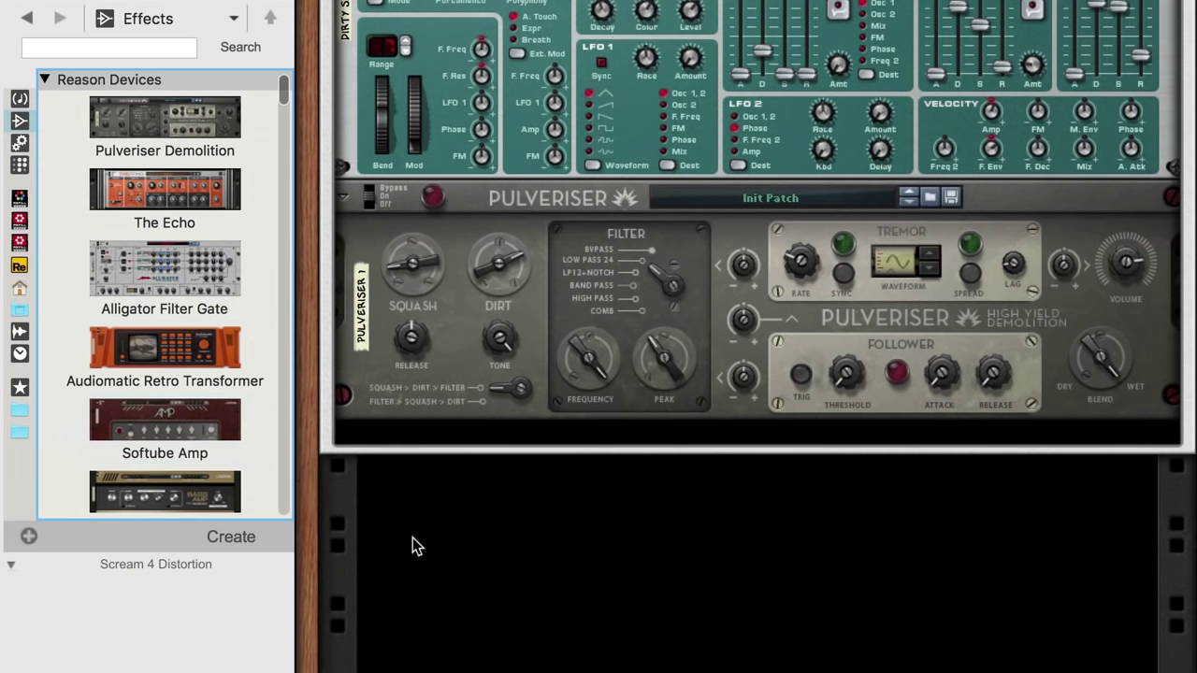
Add a Scream 4 below the Pulveriser, reset it, and set its damage type to Fuzz
{"action": "scroll", "coordinate": [167, 382], "scroll_direction": "down", "scroll_amount": 2}
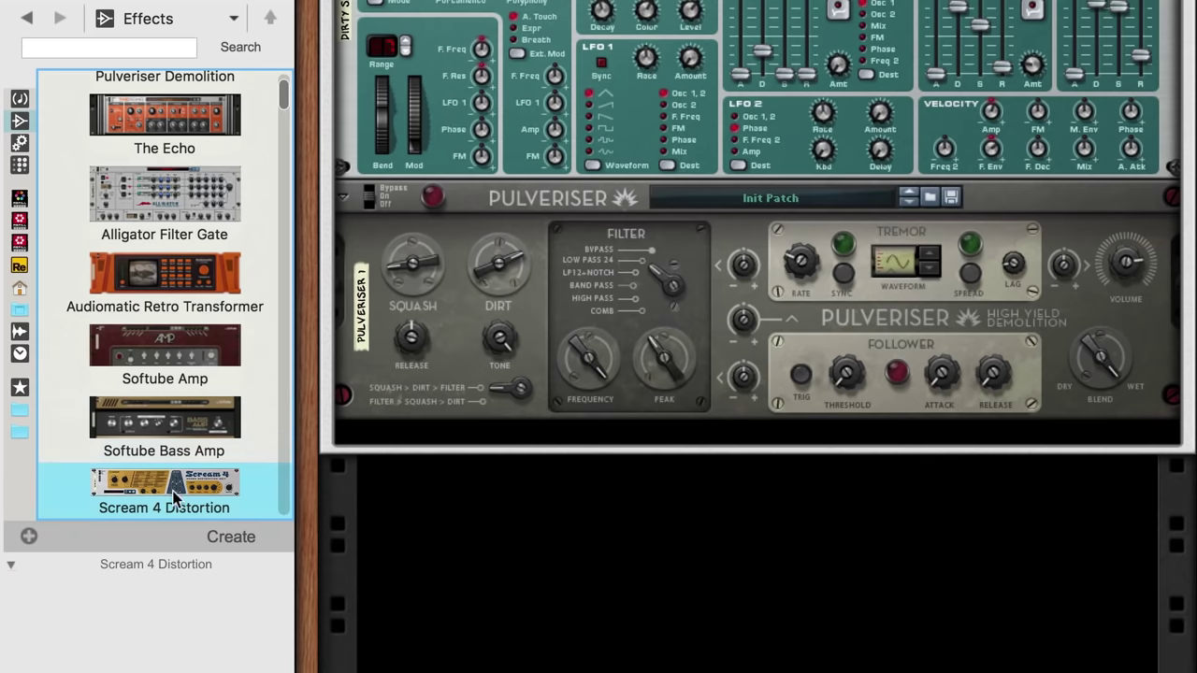
{"action": "left_click_drag", "start_coordinate": [166, 488], "coordinate": [357, 440]}
{"action": "right_click", "coordinate": [519, 443]}
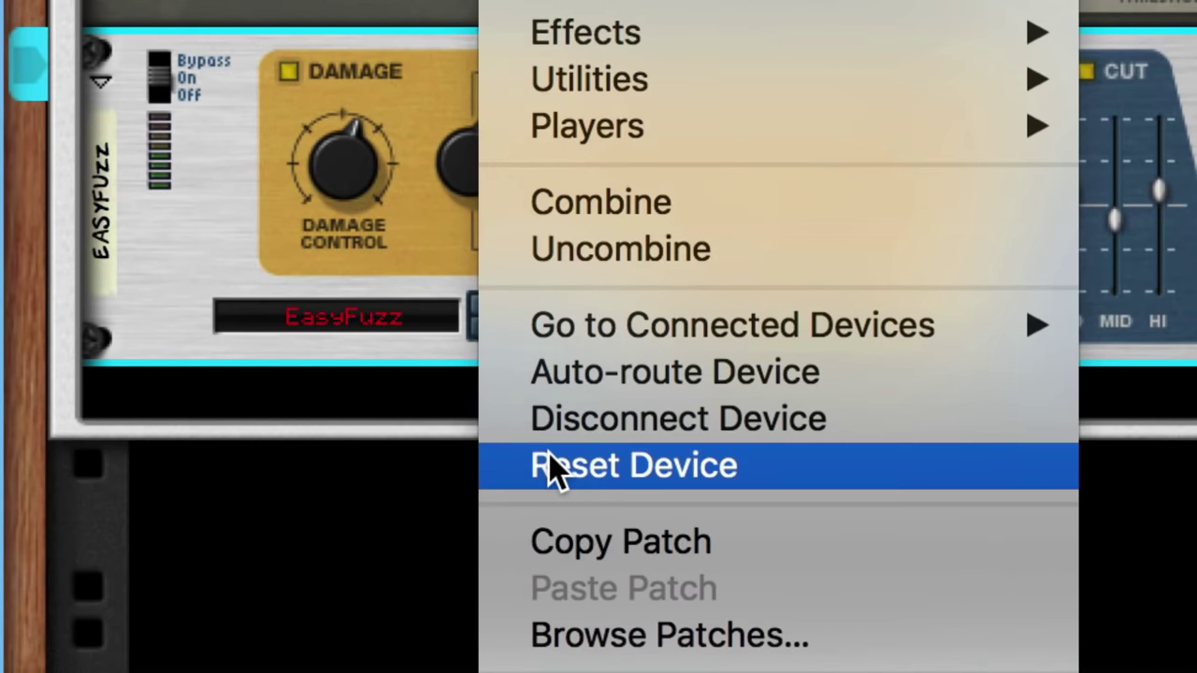
{"action": "left_click", "coordinate": [551, 465]}
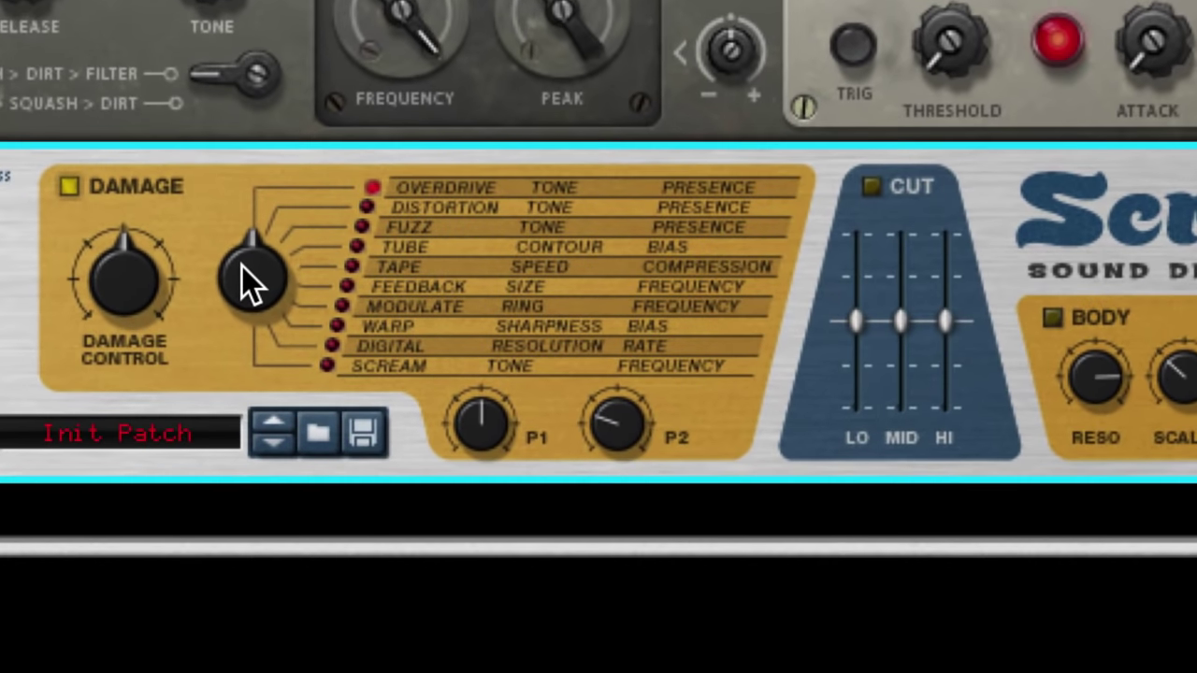
{"action": "left_click_drag", "start_coordinate": [242, 267], "coordinate": [259, 222]}
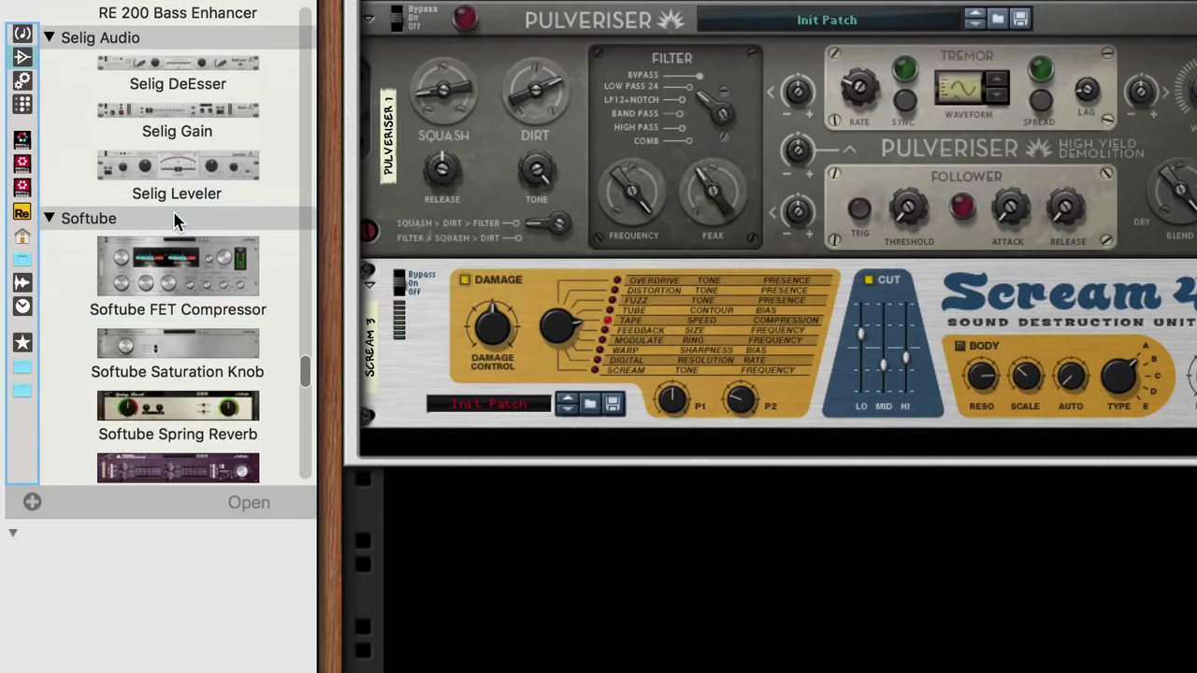
Add a Saturation Knob at about quarter saturation, then an Audiomatic Retro Transformer in Bottom mode
{"action": "scroll", "coordinate": [177, 225], "scroll_direction": "down", "scroll_amount": 1}
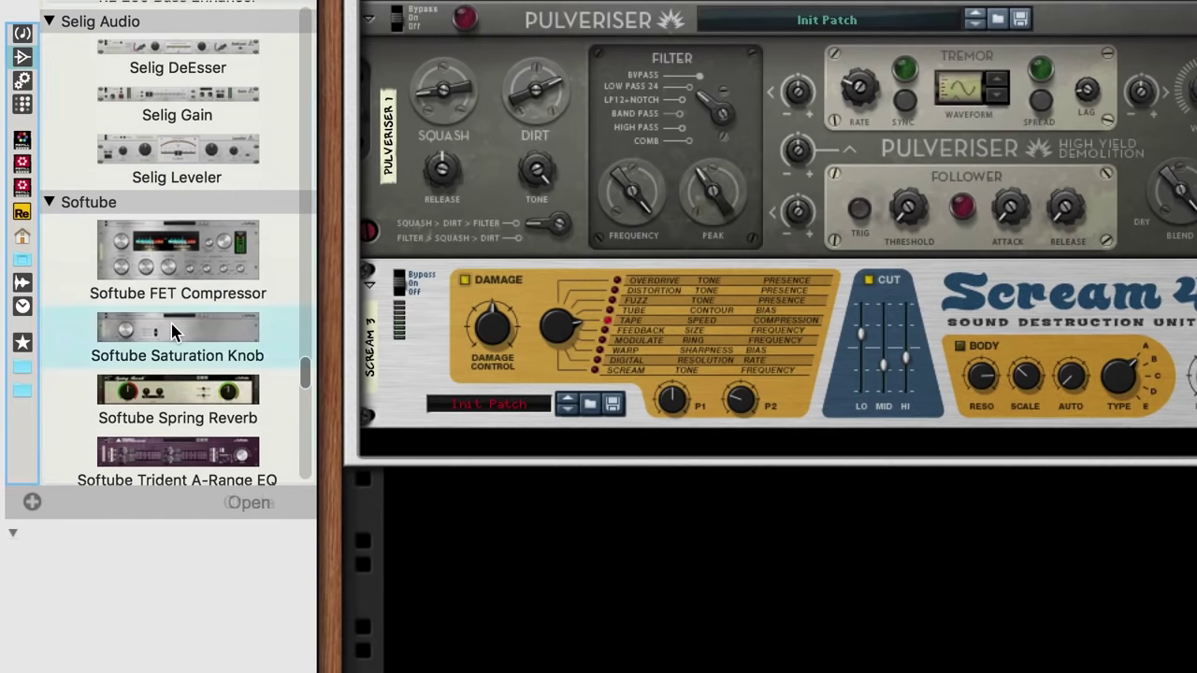
{"action": "left_click_drag", "start_coordinate": [171, 327], "coordinate": [458, 459]}
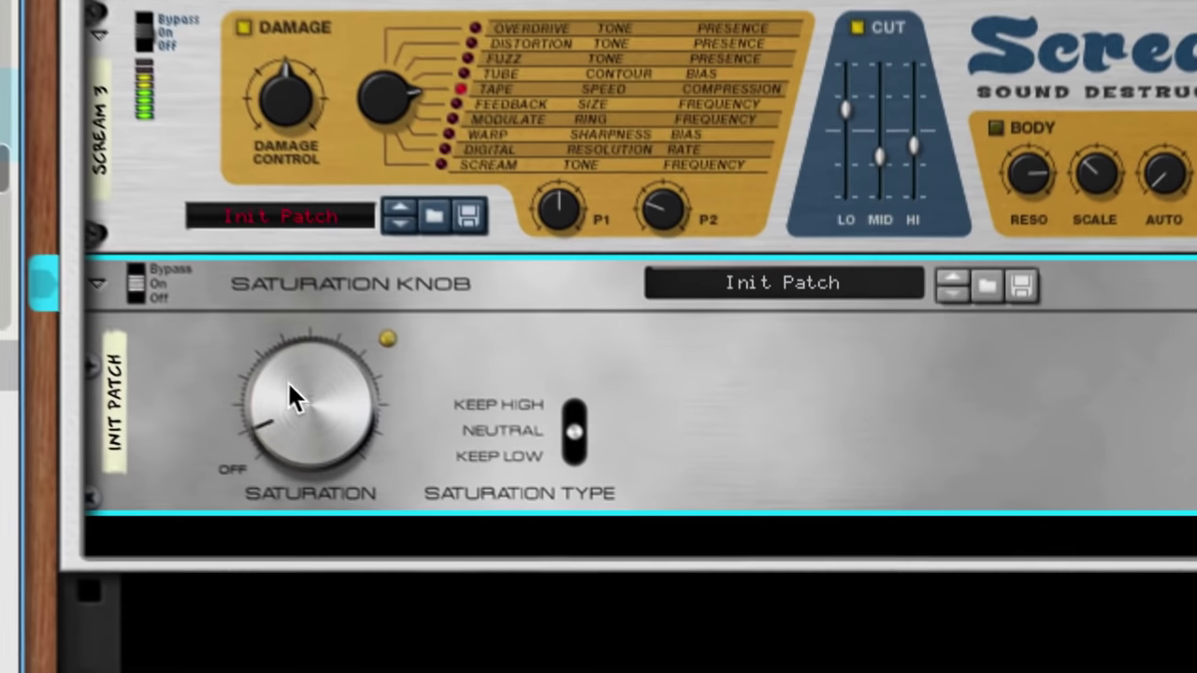
{"action": "left_click_drag", "start_coordinate": [484, 507], "coordinate": [490, 503]}
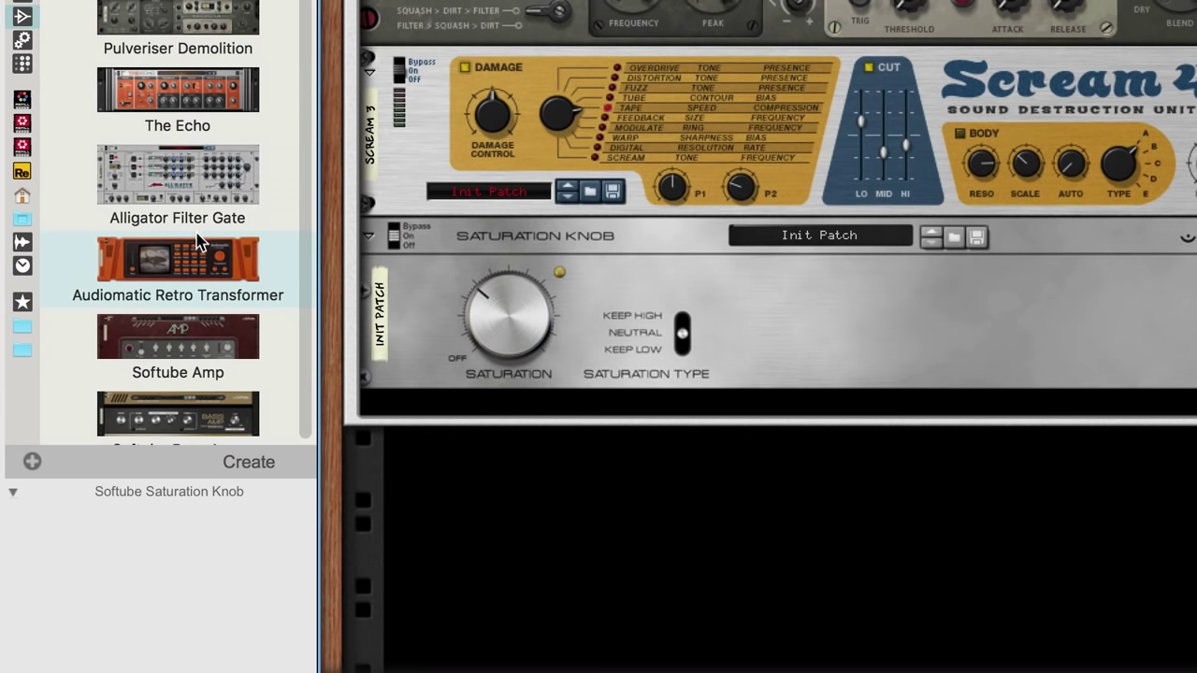
{"action": "left_click_drag", "start_coordinate": [145, 277], "coordinate": [436, 398]}
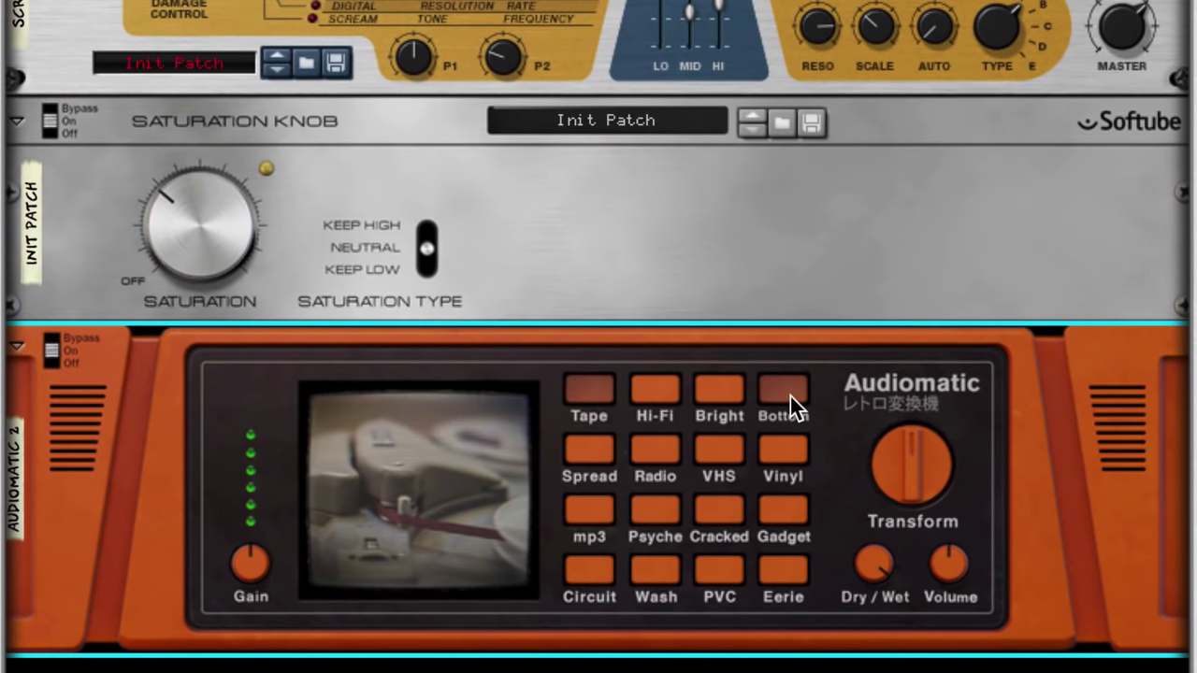
{"action": "left_click", "coordinate": [870, 419]}
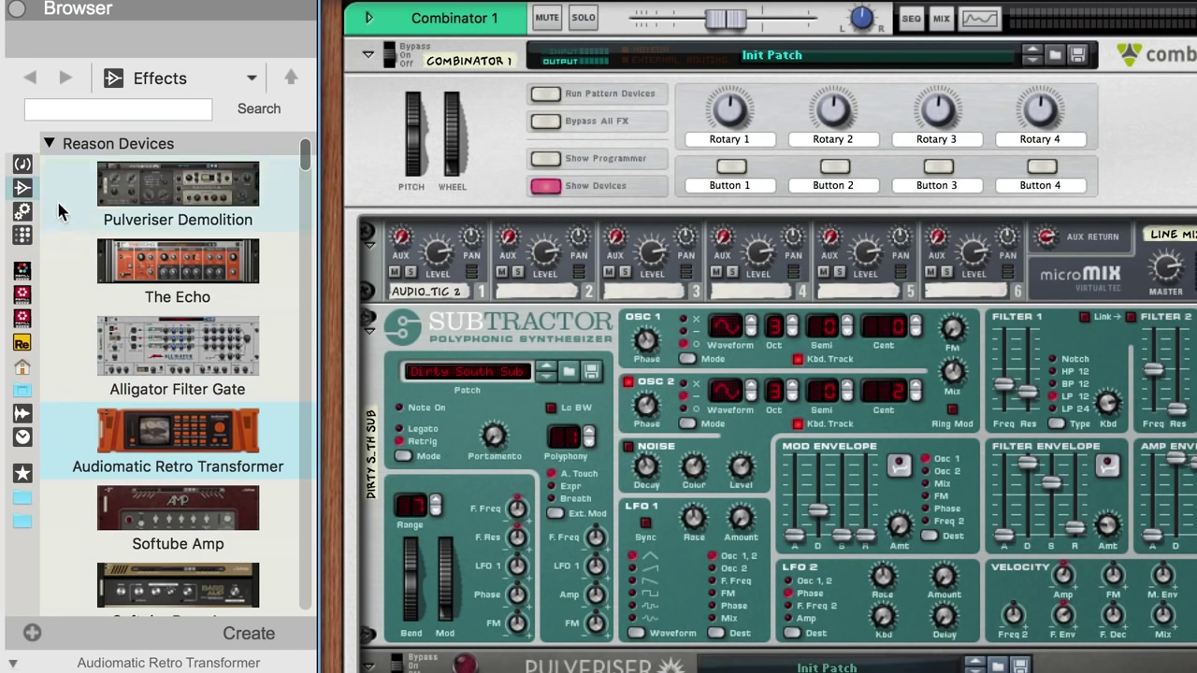
Add a Kong Drum Designer above the Subtractor in the Combinator and reset it to init
{"action": "left_click", "coordinate": [22, 166]}
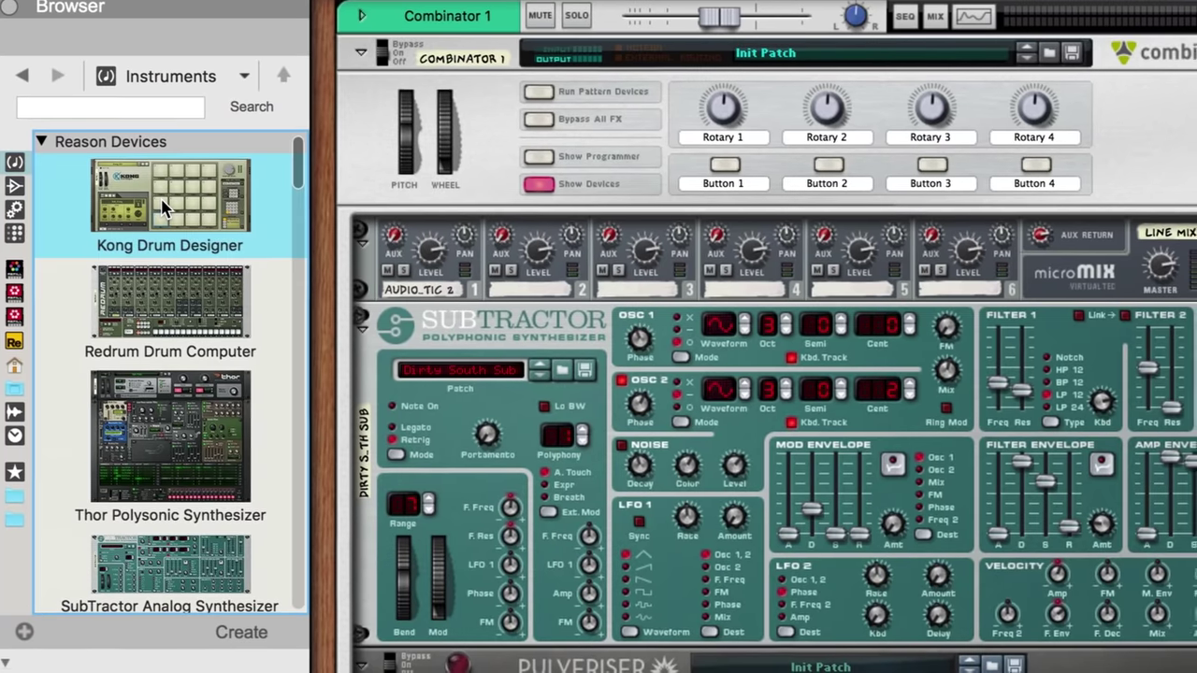
{"action": "left_click_drag", "start_coordinate": [172, 209], "coordinate": [584, 318]}
{"action": "left_click_drag", "start_coordinate": [346, 268], "coordinate": [347, 268]}
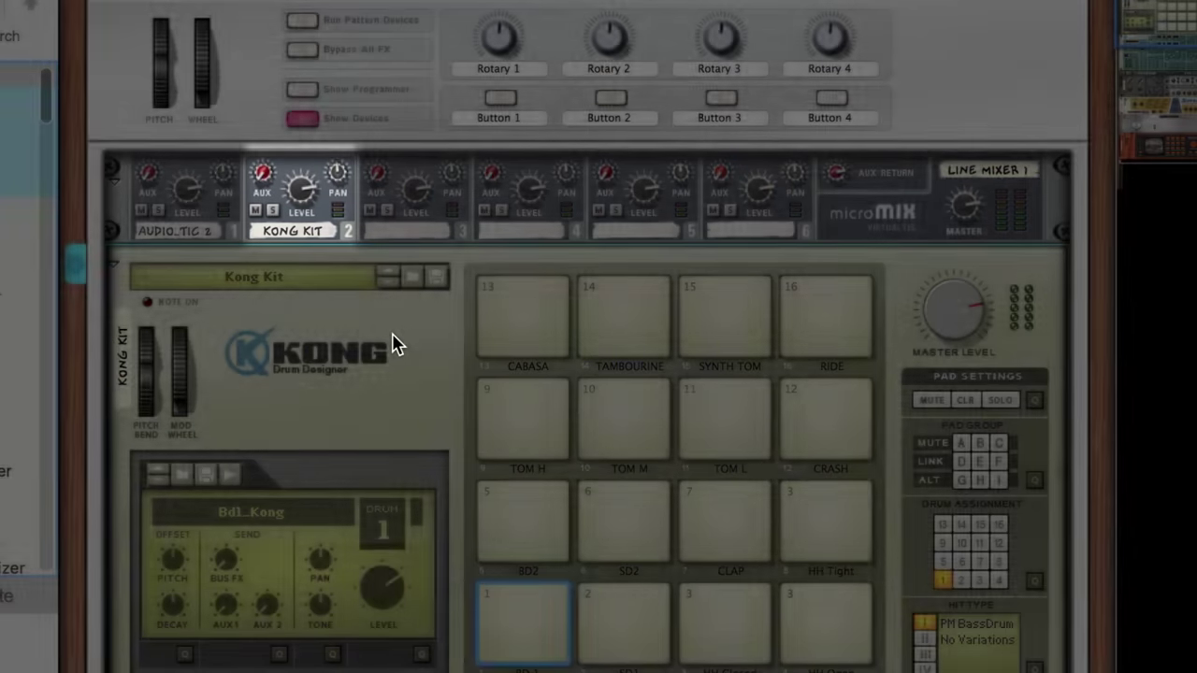
{"action": "right_click", "coordinate": [395, 340]}
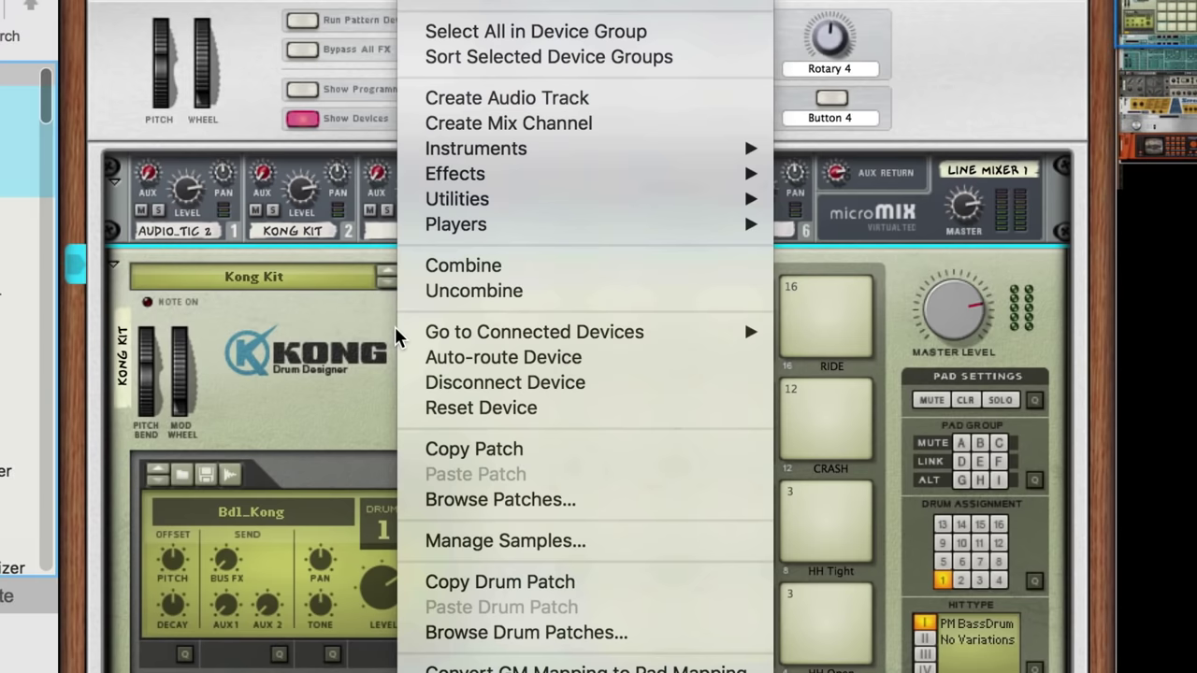
{"action": "left_click", "coordinate": [420, 408]}
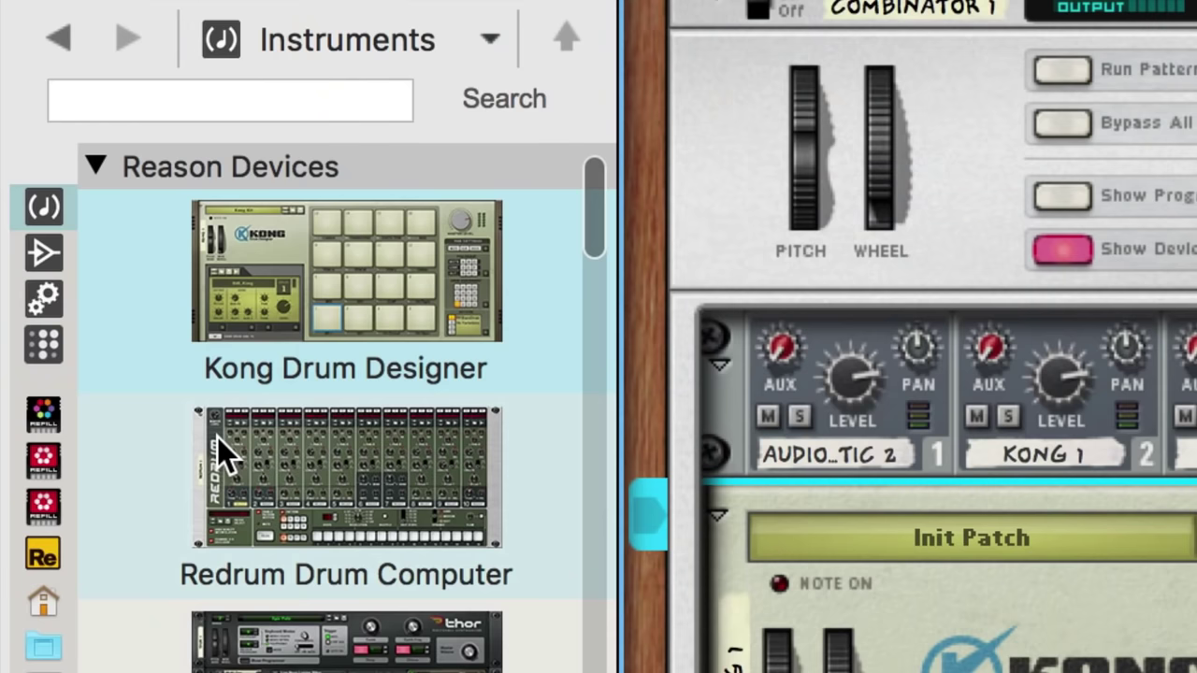
Search Factory Sounds for 808 and load 808 Bass Drum Sharp Attack onto Kong's pad 1
{"action": "left_click", "coordinate": [53, 497]}
{"action": "left_click", "coordinate": [140, 95]}
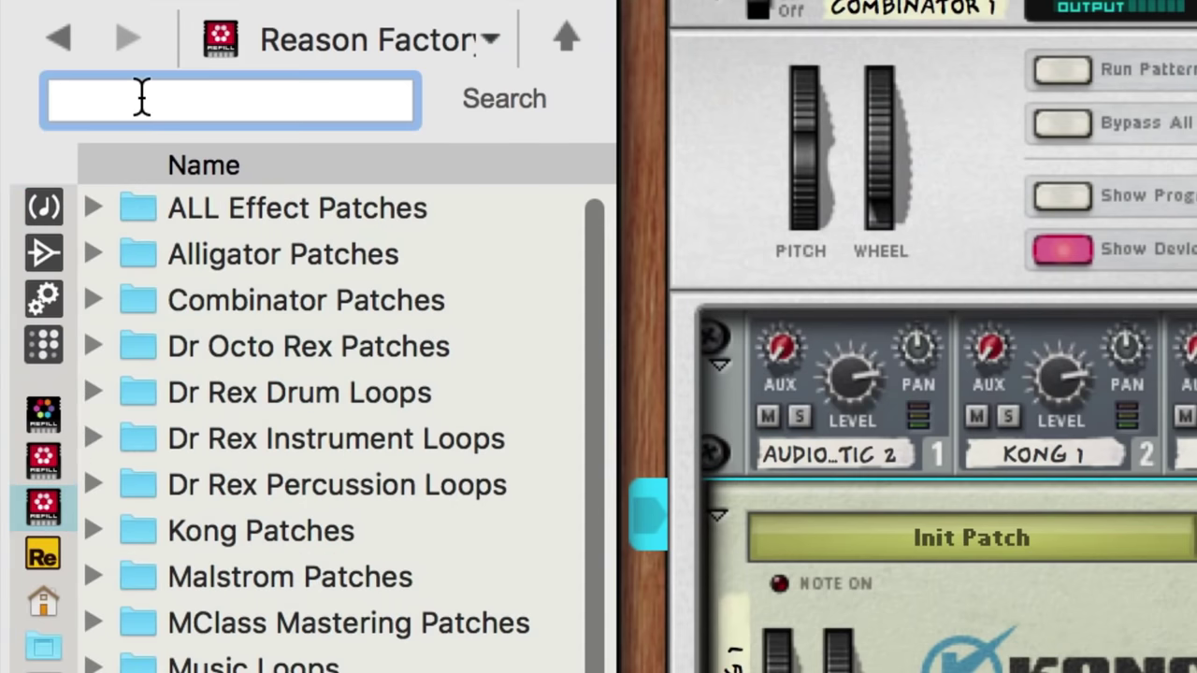
{"action": "key", "text": "Return"}
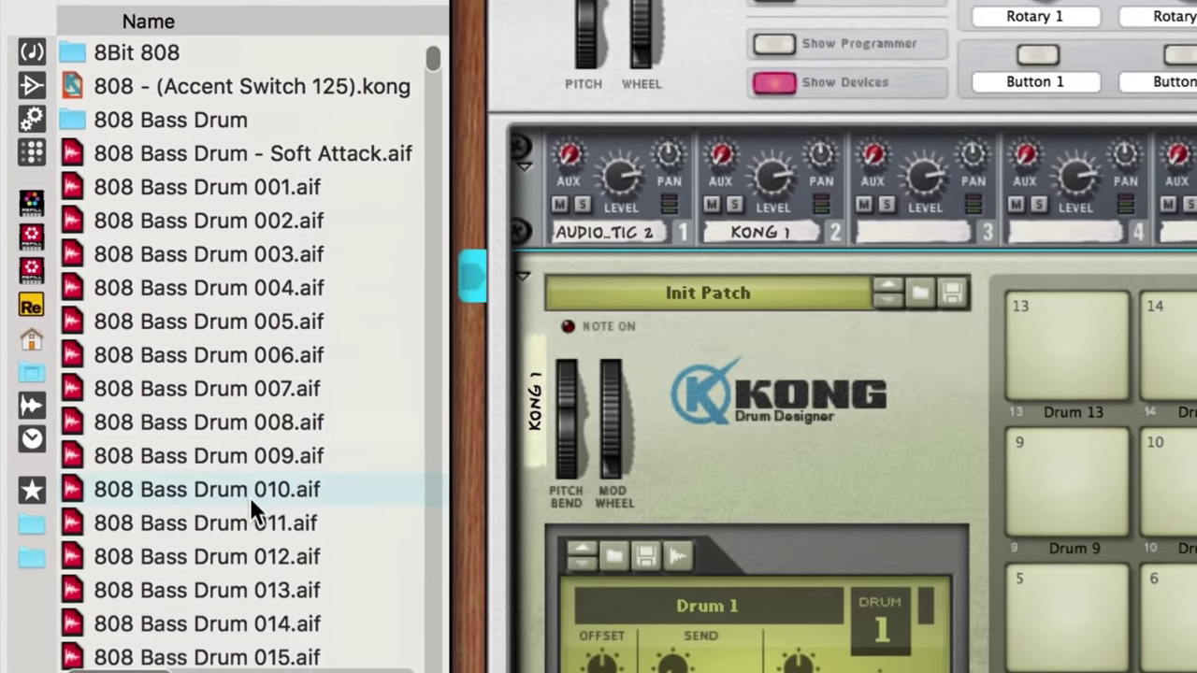
{"action": "scroll", "coordinate": [276, 561], "scroll_direction": "down", "scroll_amount": 6}
{"action": "scroll", "coordinate": [251, 482], "scroll_direction": "down", "scroll_amount": 10}
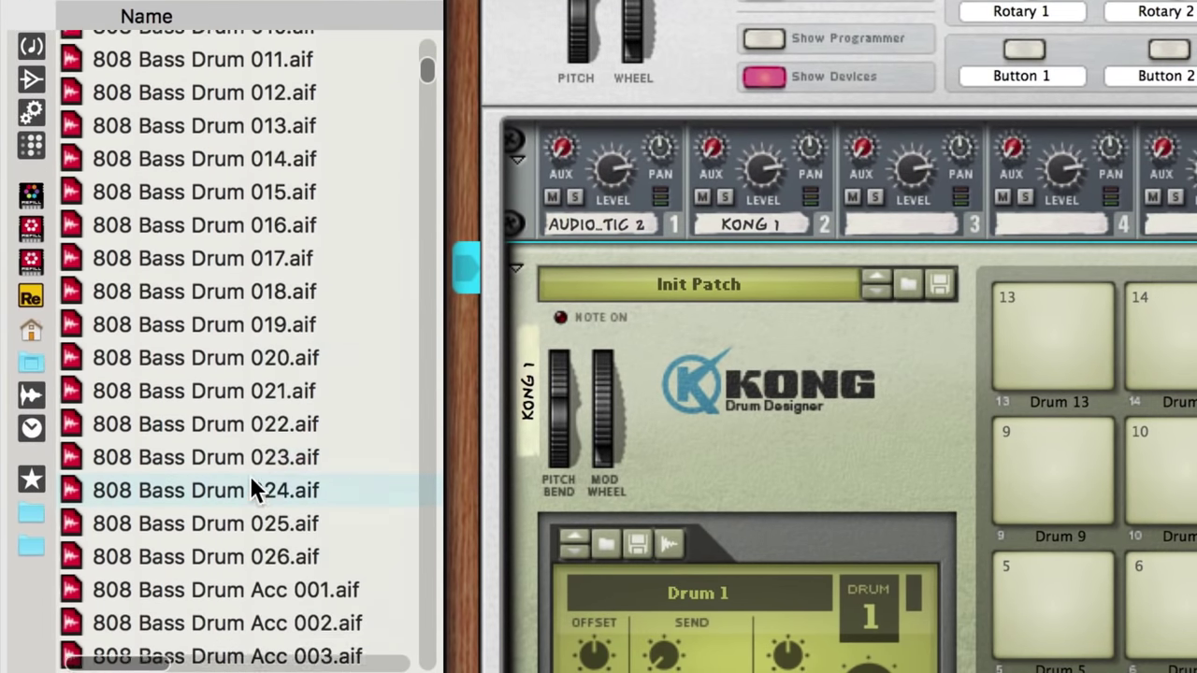
{"action": "scroll", "coordinate": [251, 481], "scroll_direction": "down", "scroll_amount": 8}
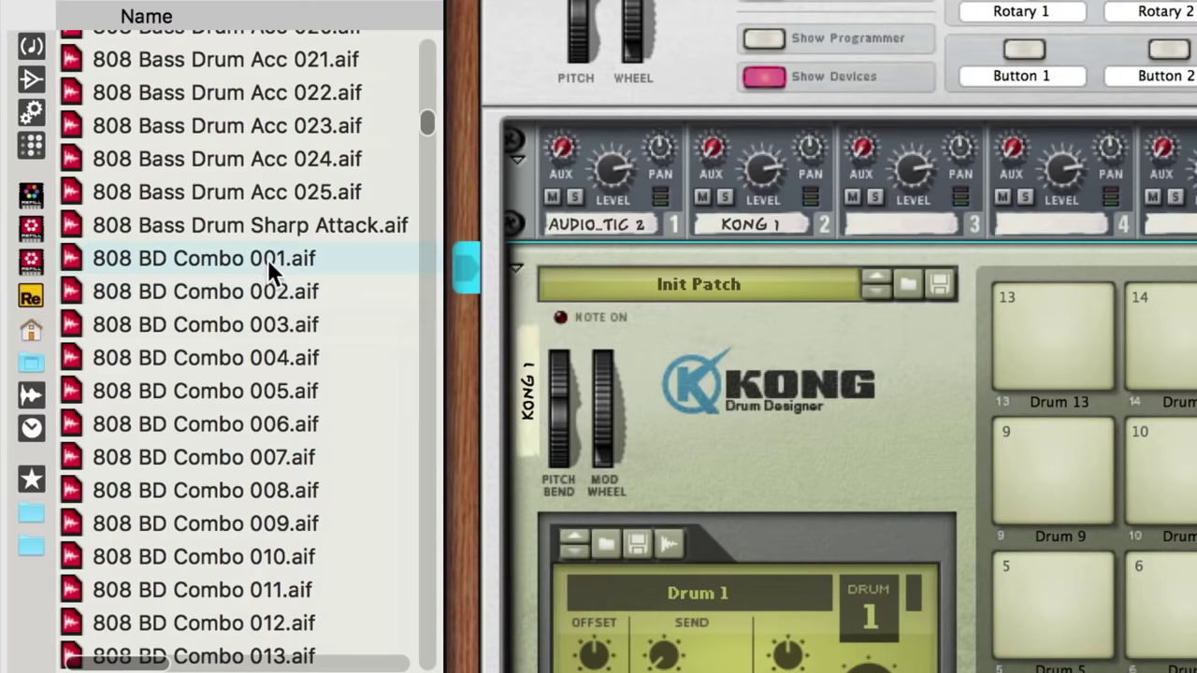
{"action": "left_click_drag", "start_coordinate": [275, 227], "coordinate": [335, 545]}
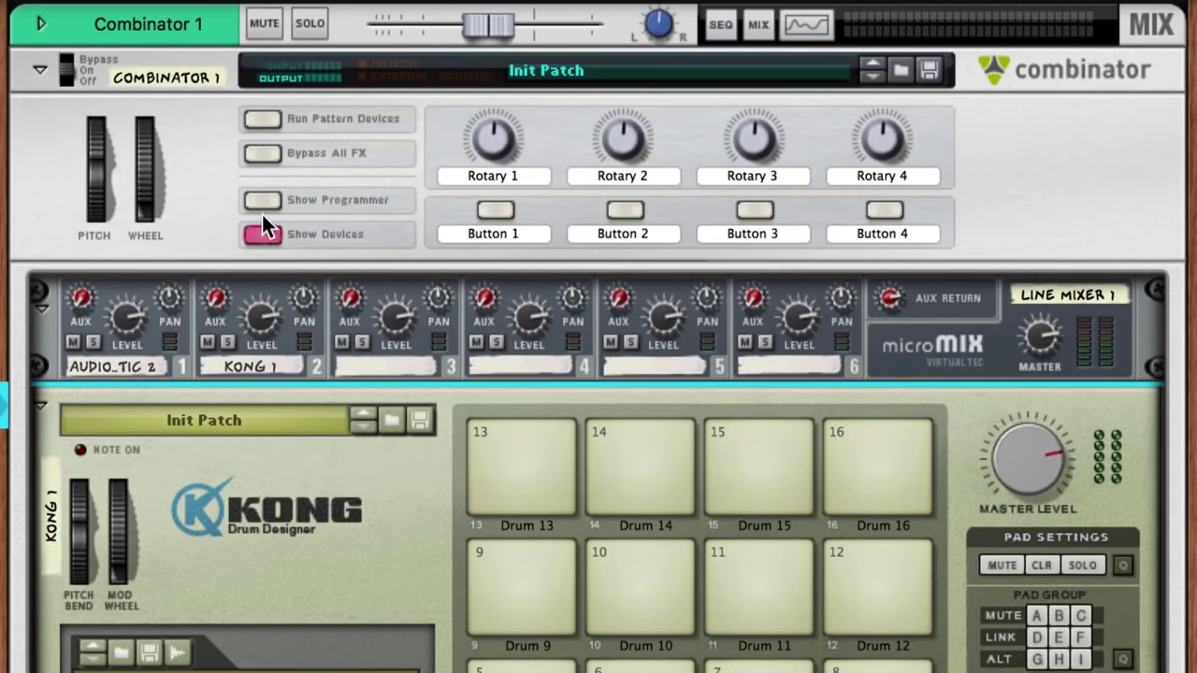
In the Combinator's Key Mapping programmer, turn off Receive Notes for Kong 1
{"action": "left_click", "coordinate": [260, 197]}
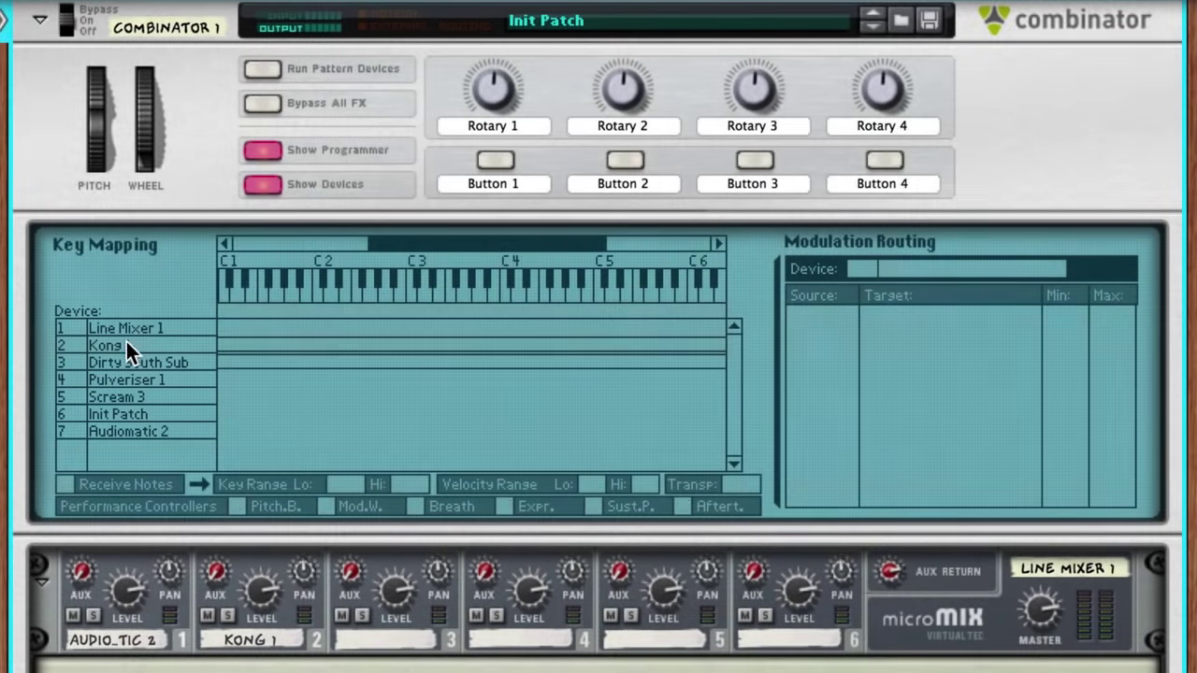
{"action": "left_click", "coordinate": [127, 347]}
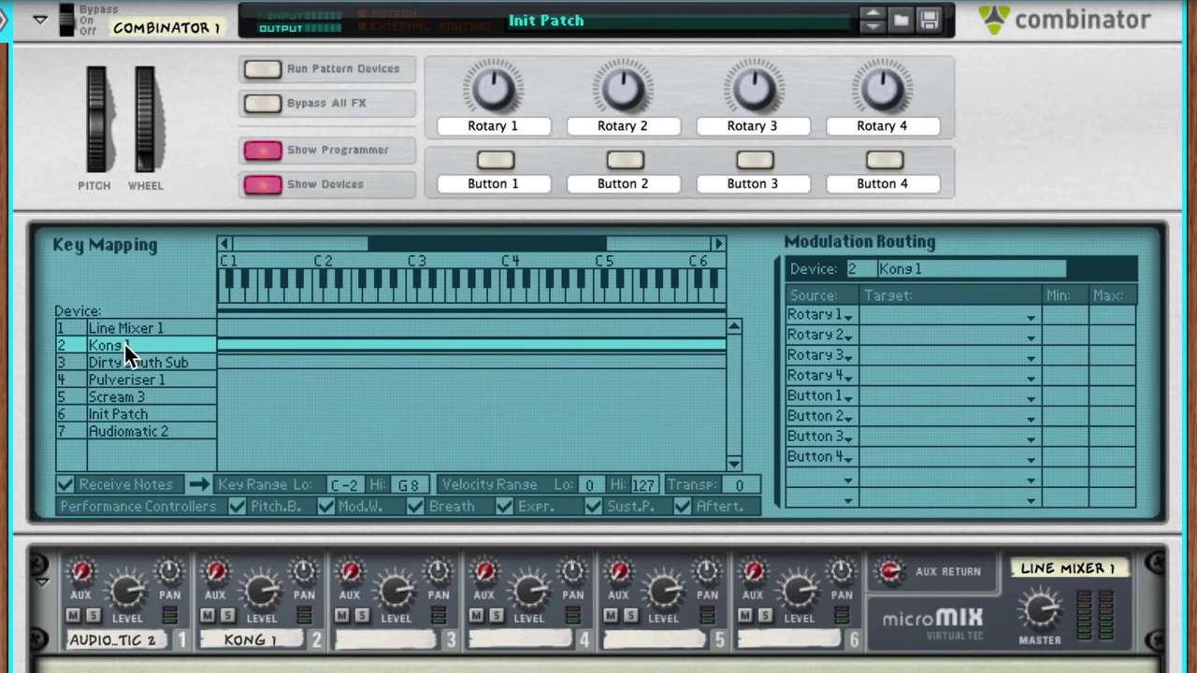
{"action": "left_click", "coordinate": [69, 482]}
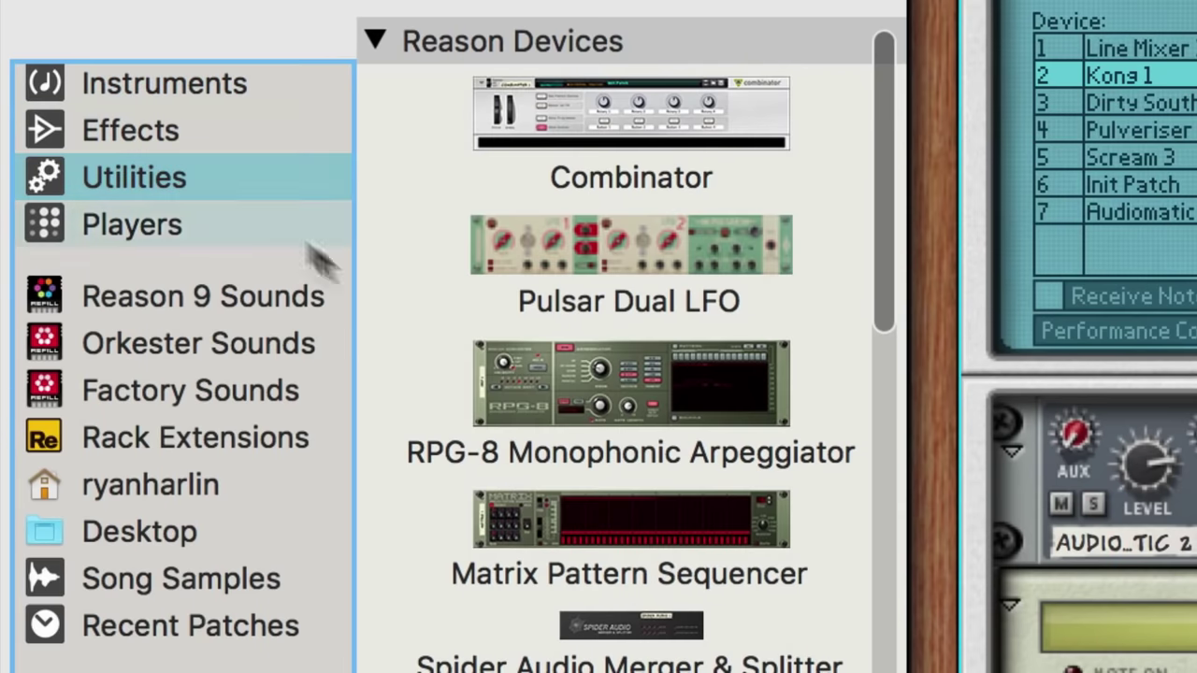
Place an RPG-8 Monophonic Arpeggiator (Arp 1) directly above Kong 1 and switch its arpeggiator off
{"action": "left_click_drag", "start_coordinate": [689, 414], "coordinate": [428, 271]}
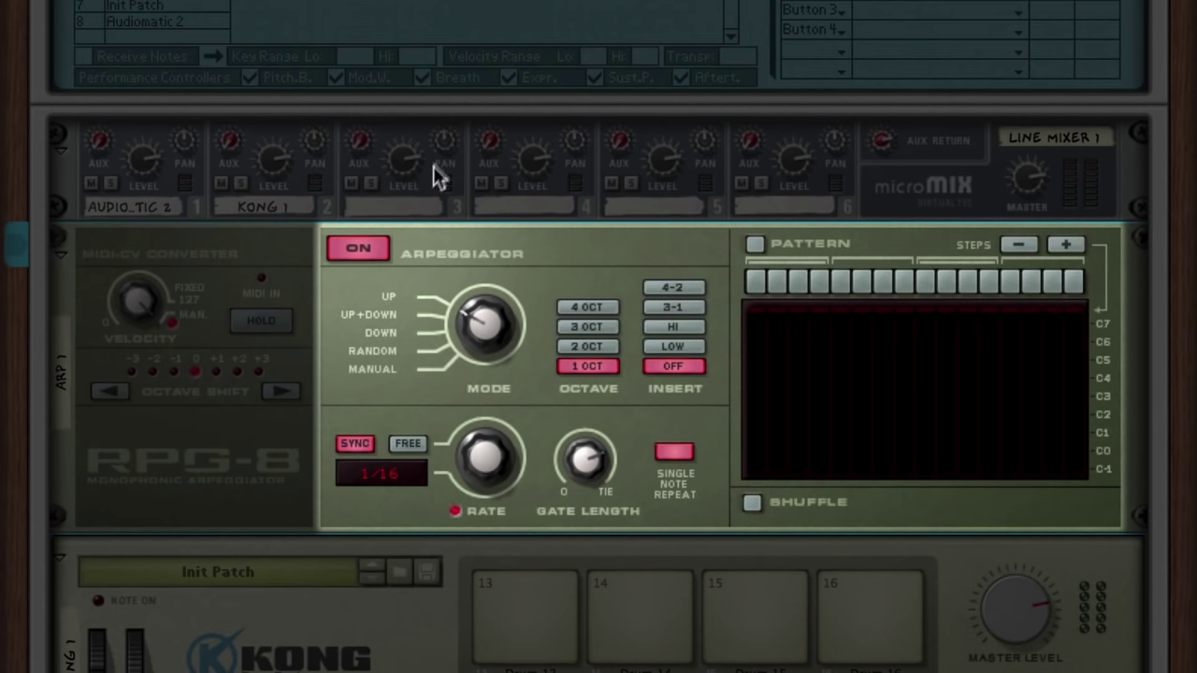
{"action": "left_click", "coordinate": [369, 243]}
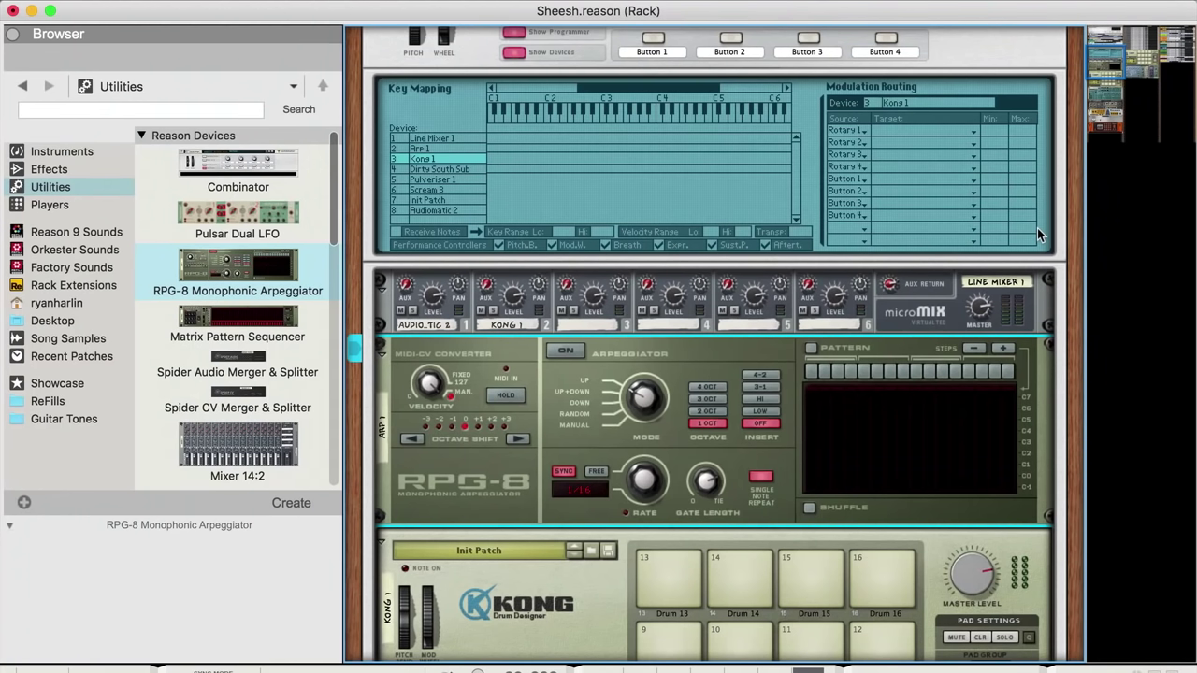
{"action": "key", "text": "Tab"}
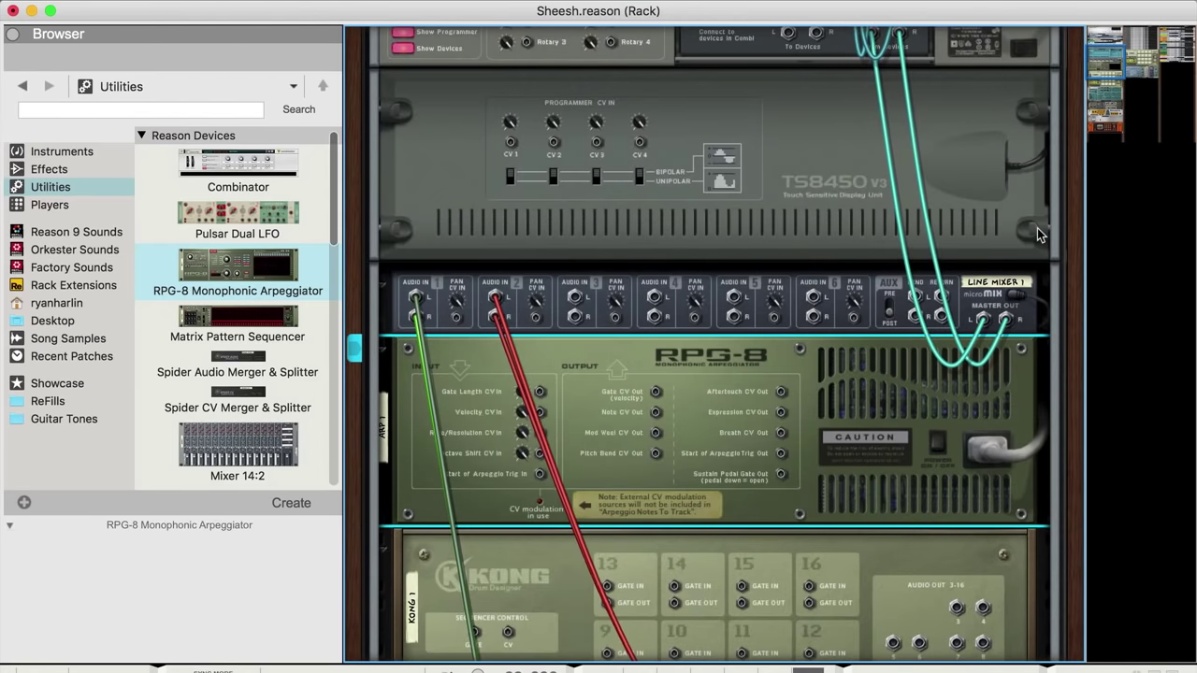
{"action": "scroll", "coordinate": [1037, 228], "scroll_direction": "down", "scroll_amount": 15}
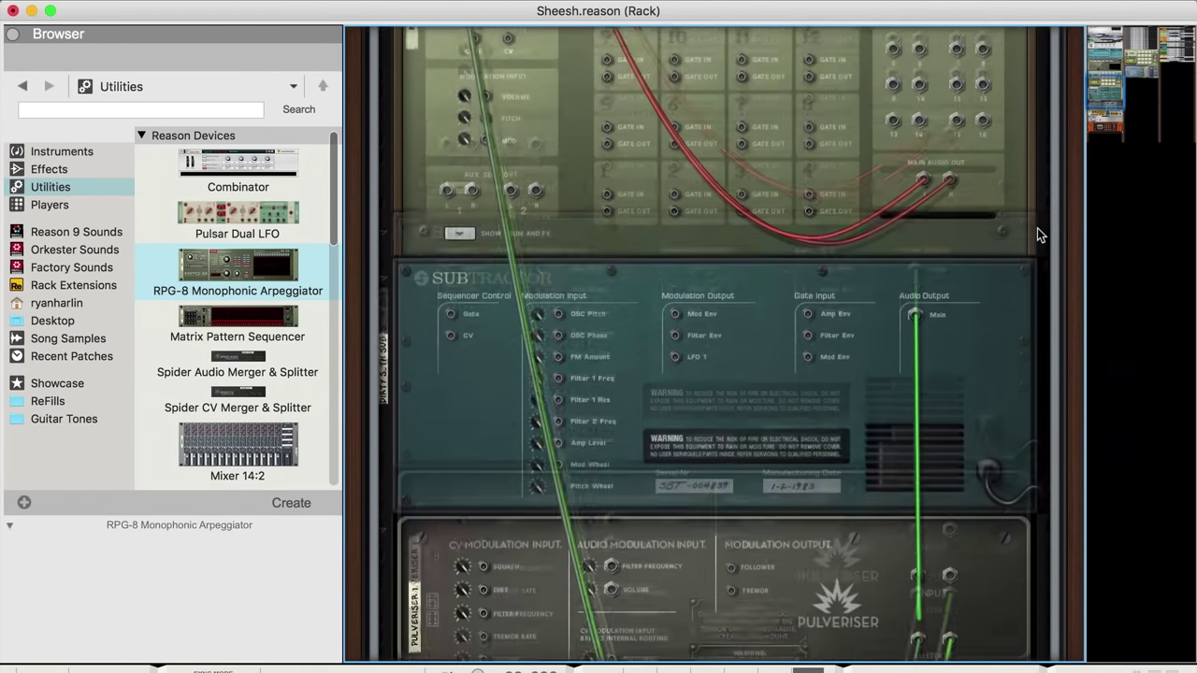
{"action": "scroll", "coordinate": [1037, 228], "scroll_direction": "down", "scroll_amount": 10}
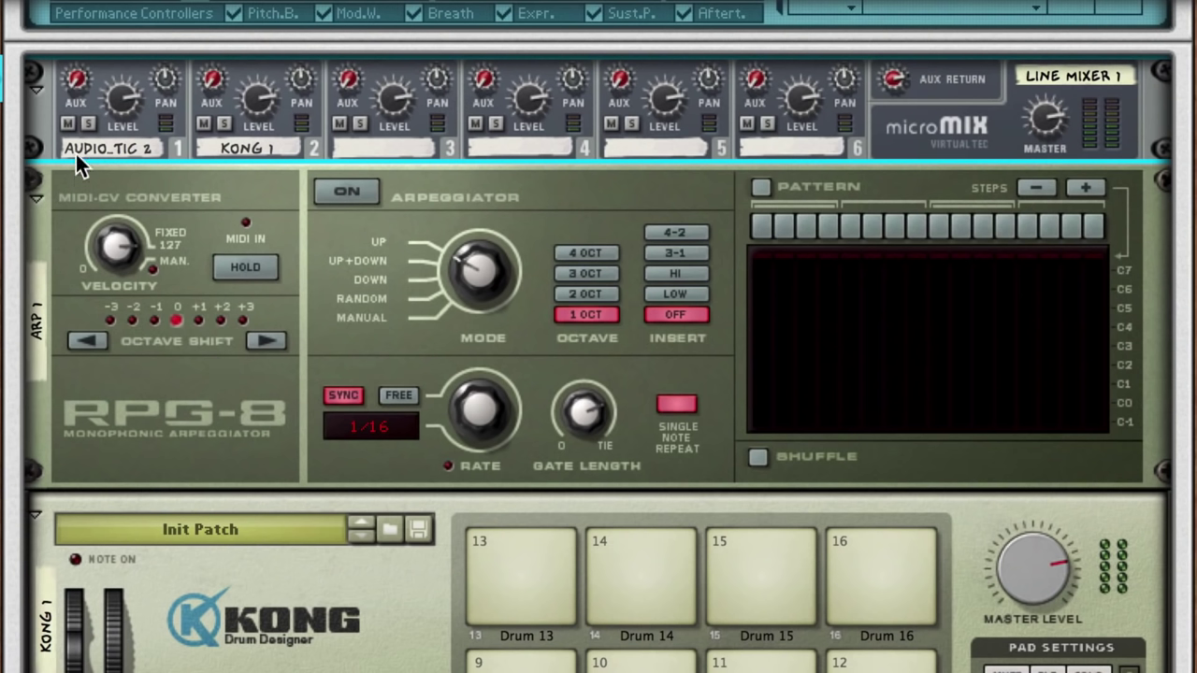
Mute channel 1 on the Combinator's Line Mixer
{"action": "left_click", "coordinate": [68, 124]}
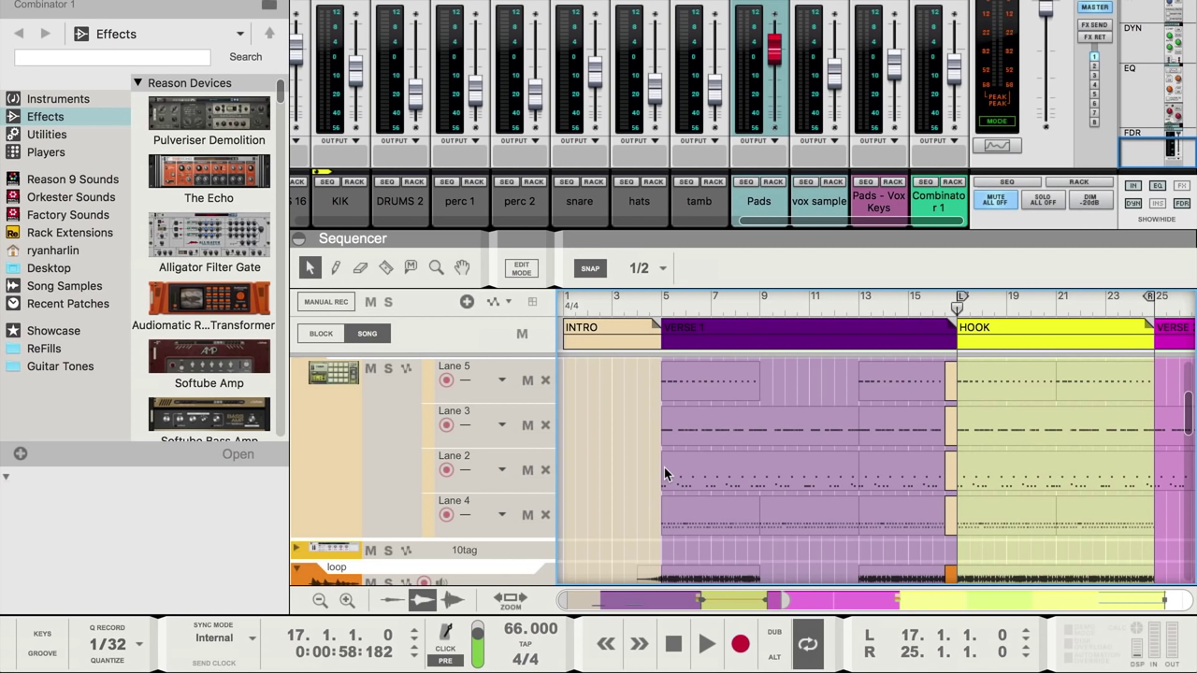
Record a four-note bass pass into the Combinator 1 lane across bars 17–21
{"action": "key", "text": "space"}
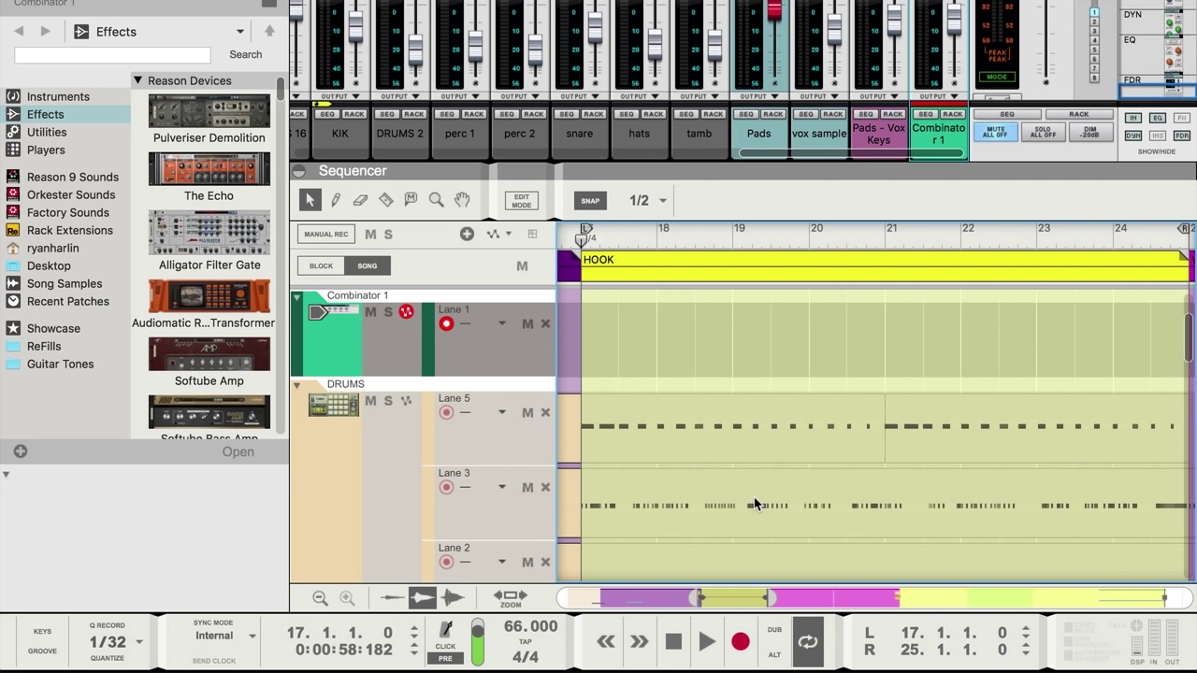
{"action": "key", "text": "super+Return"}
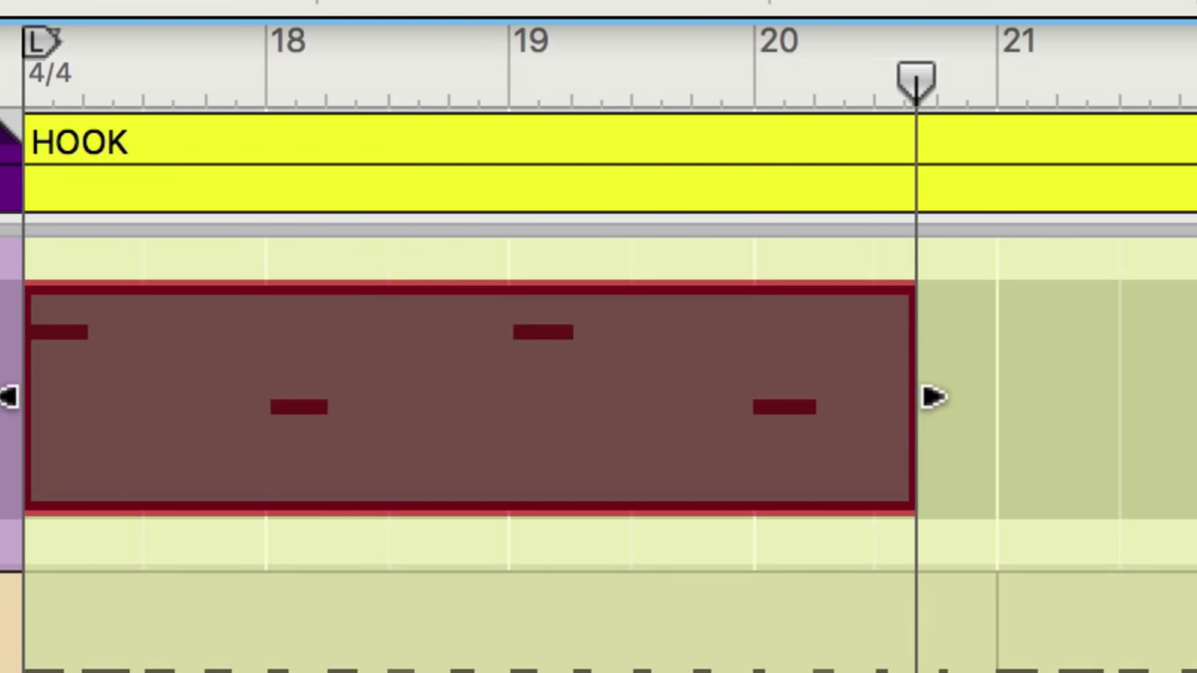
{"action": "key", "text": "space"}
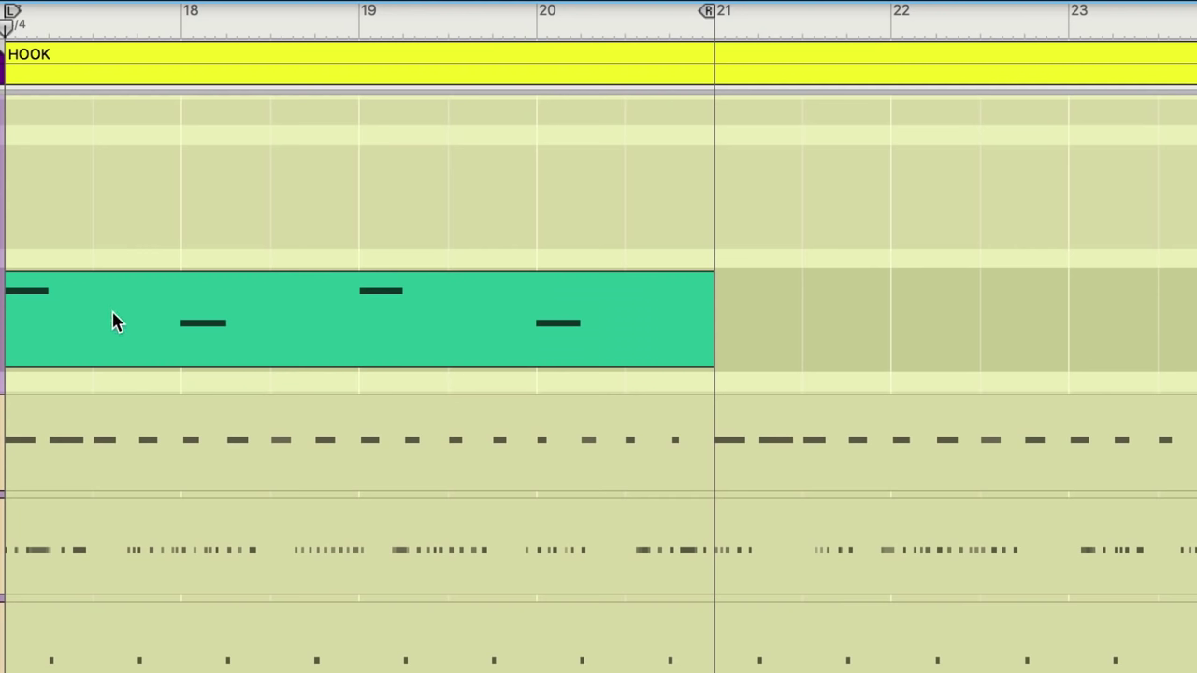
Open the green Hook bass clip in the piano-roll note editor
{"action": "double_click", "coordinate": [112, 322]}
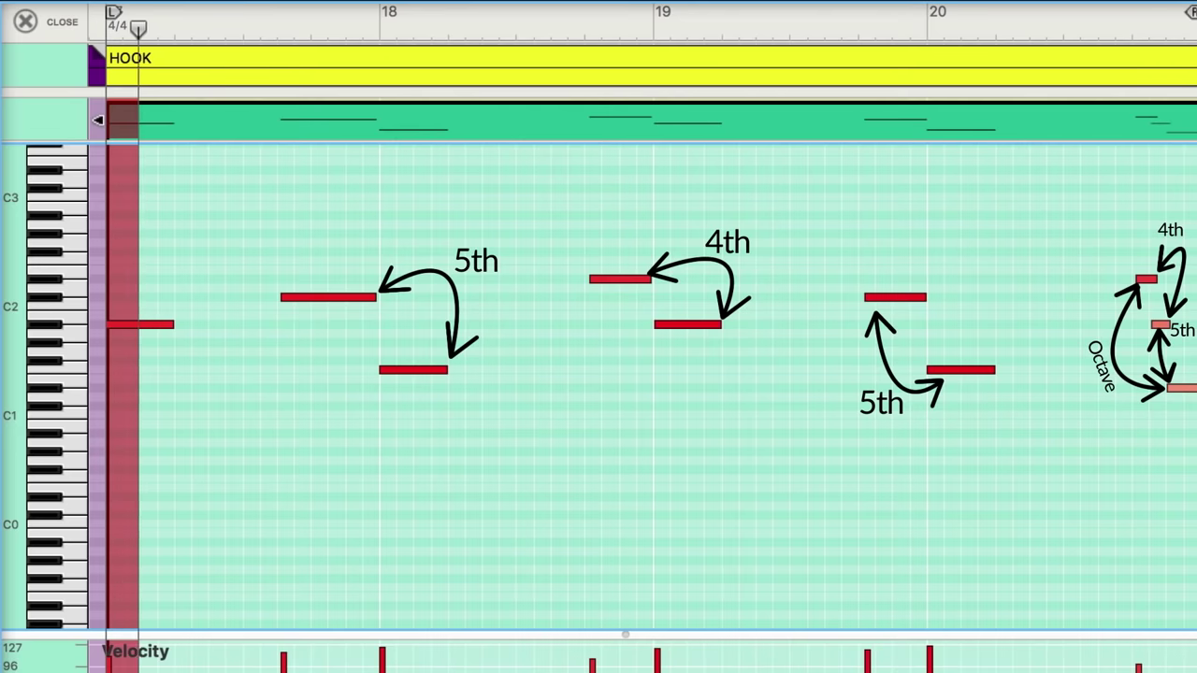
Stop playback and raise the Dirty South Sub Subtractor's pitch-bend range
{"action": "key", "text": "space"}
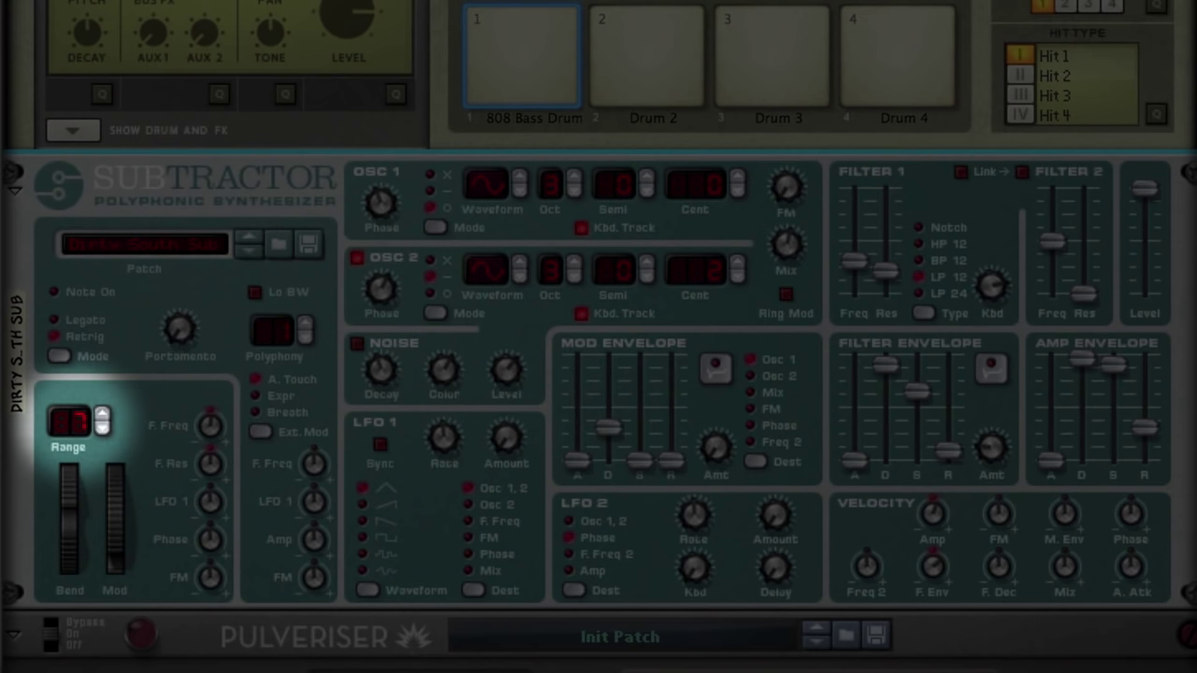
{"action": "left_click", "coordinate": [104, 413]}
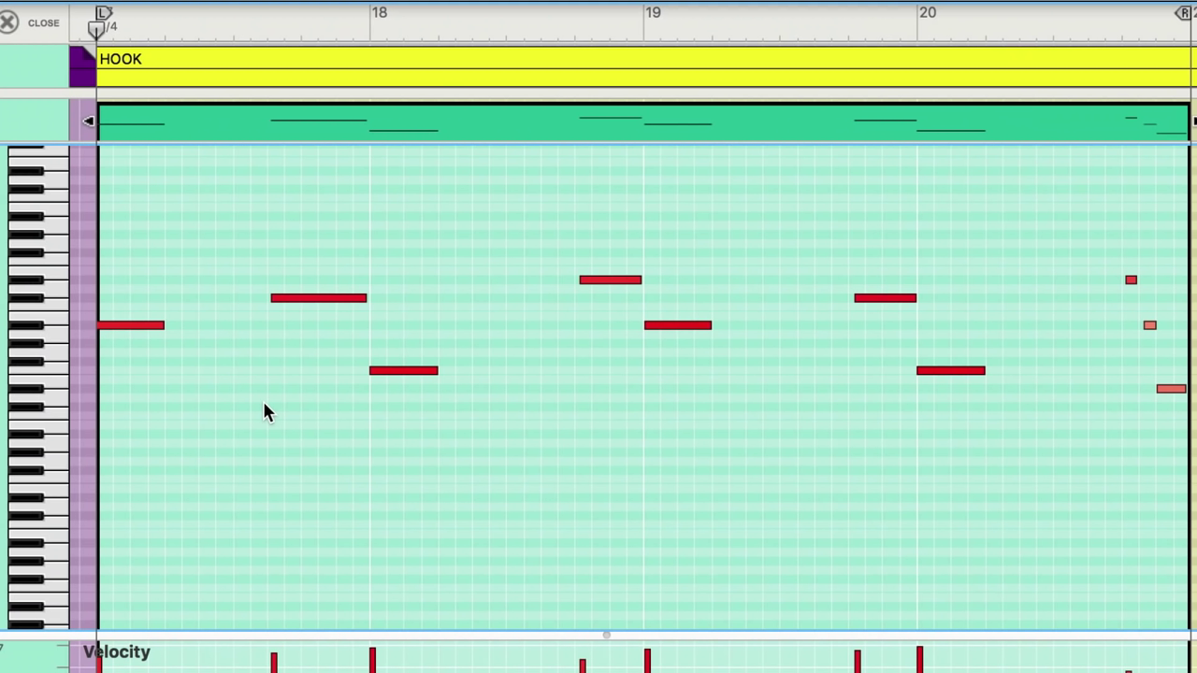
Add a Performance > Pitch Bend automation lane to the clip and turn off Snap
{"action": "left_click", "coordinate": [294, 308]}
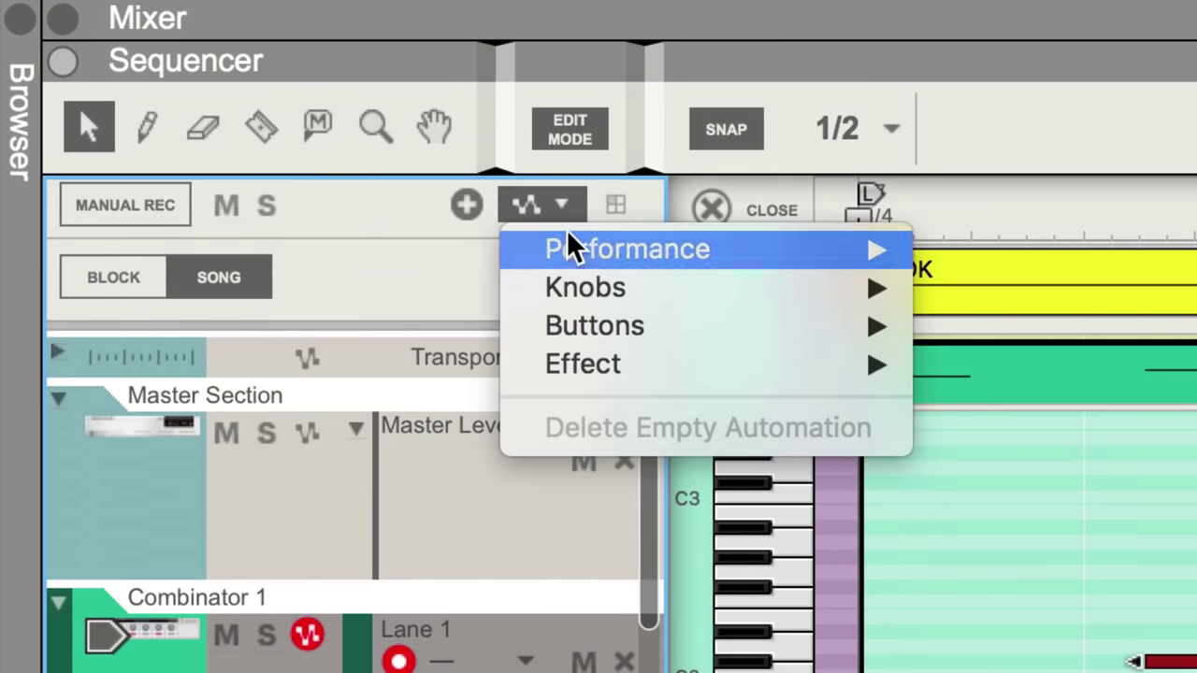
{"action": "mouse_move", "coordinate": [608, 250]}
{"action": "left_click", "coordinate": [983, 286]}
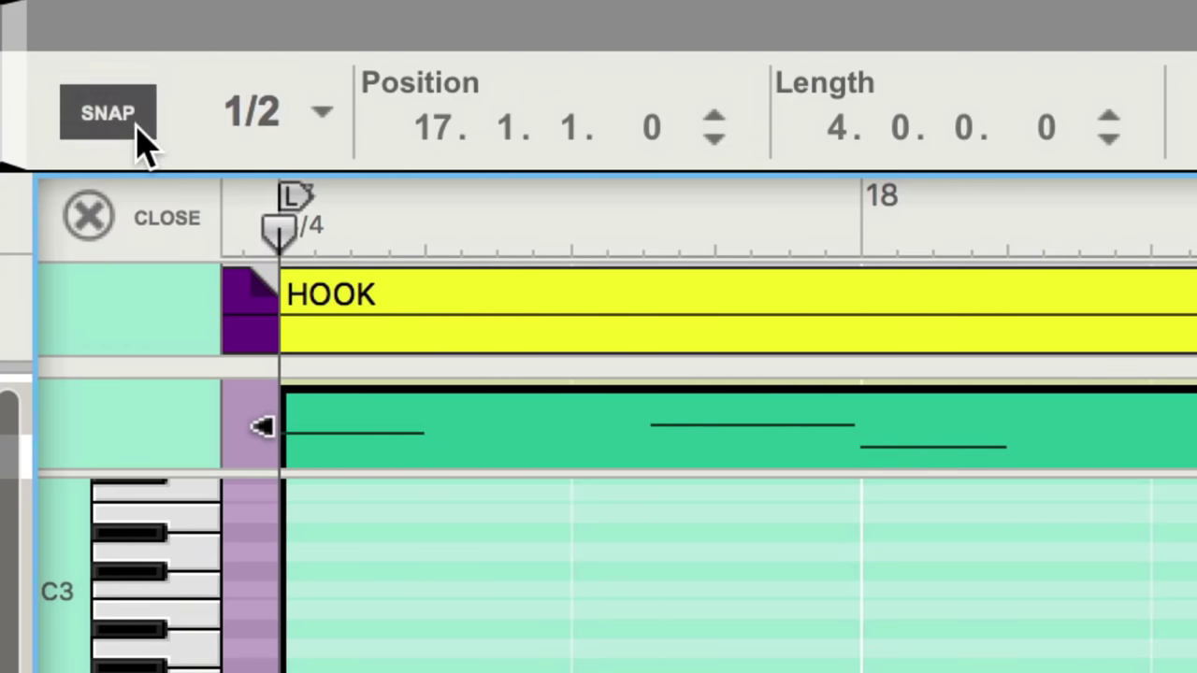
{"action": "left_click", "coordinate": [133, 121]}
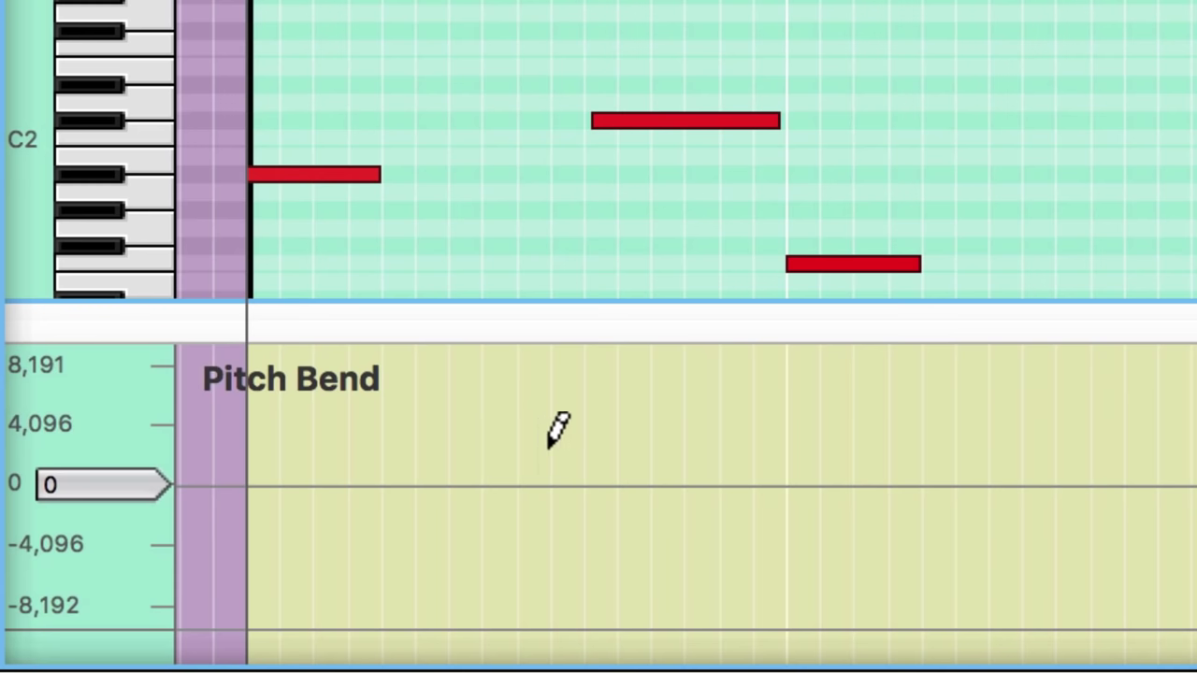
Draw a bend dive from 0 down to -8,192 and back to 0 under the second note
{"action": "left_click", "coordinate": [649, 482]}
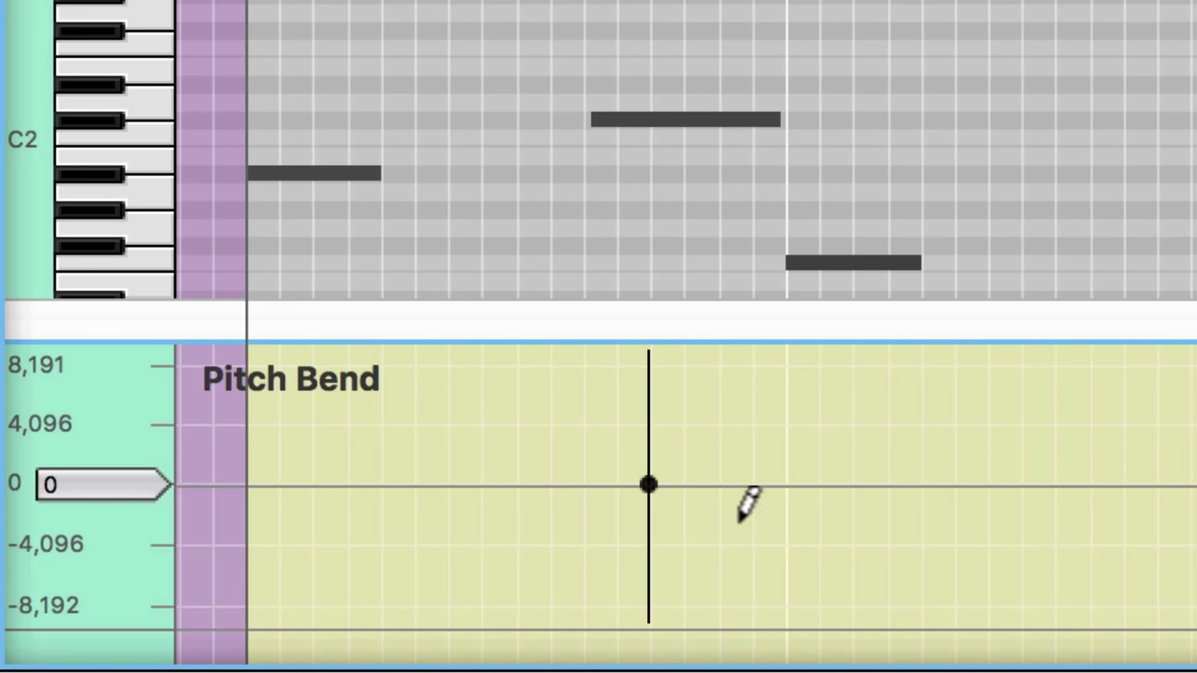
{"action": "left_click", "coordinate": [776, 613]}
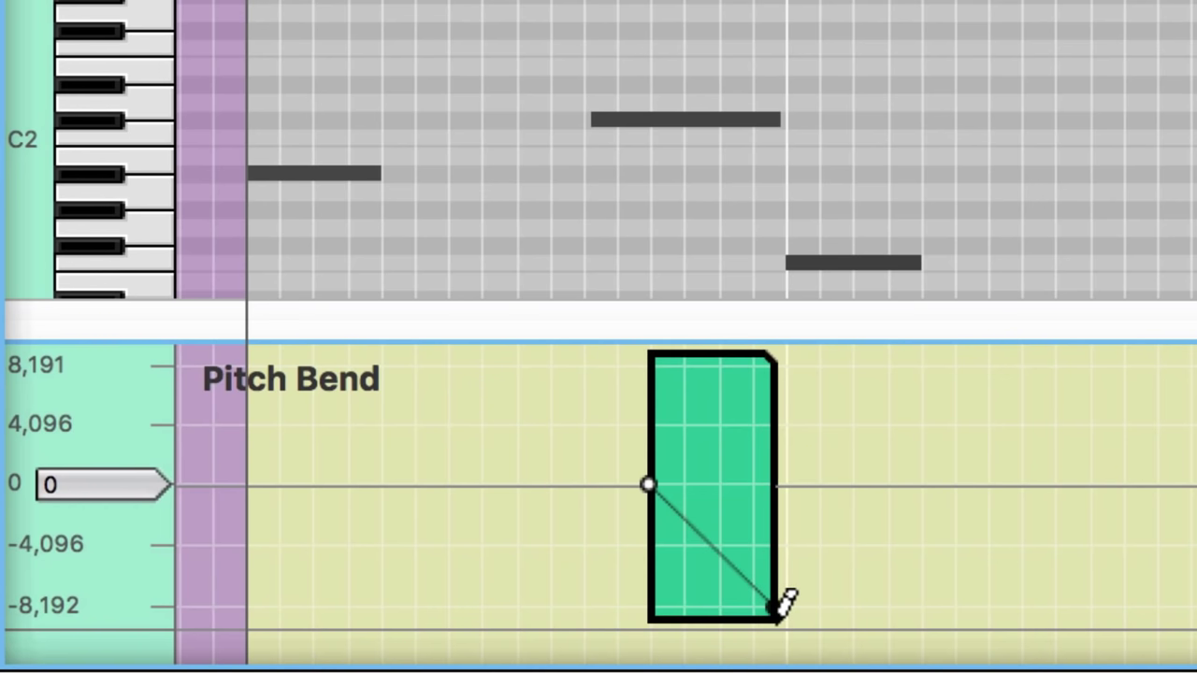
{"action": "left_click", "coordinate": [781, 484]}
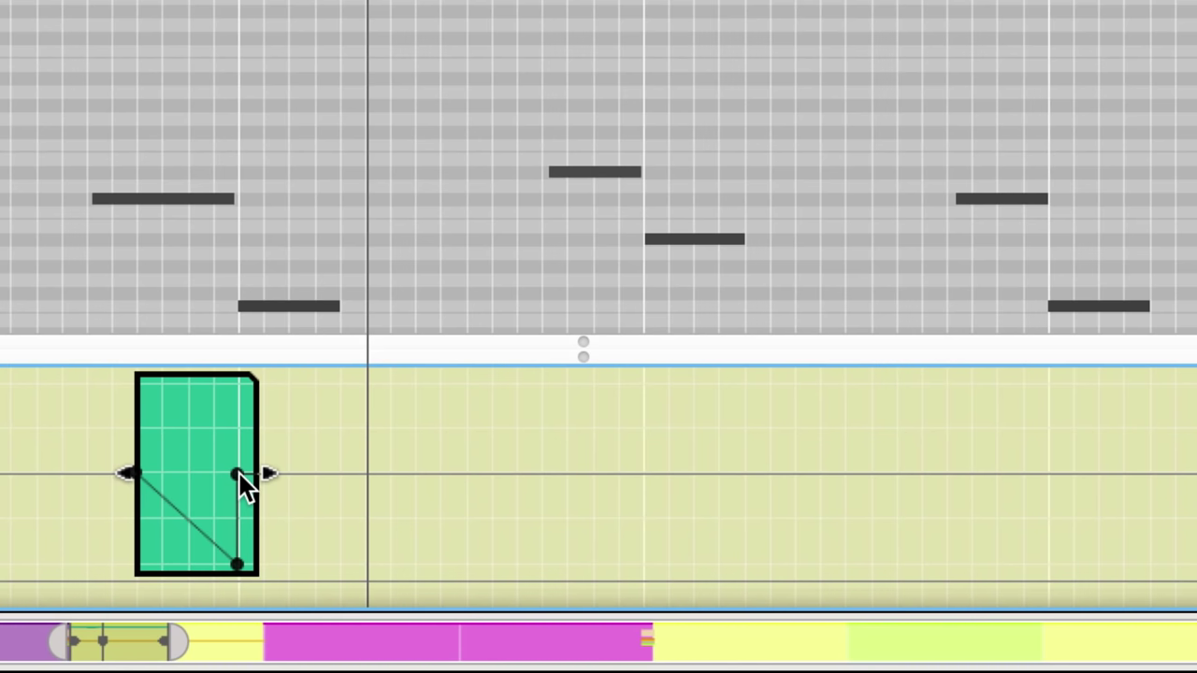
Copy the -8,192 dive along the lane so three dives each land on a note
{"action": "left_click_drag", "start_coordinate": [239, 473], "coordinate": [678, 475]}
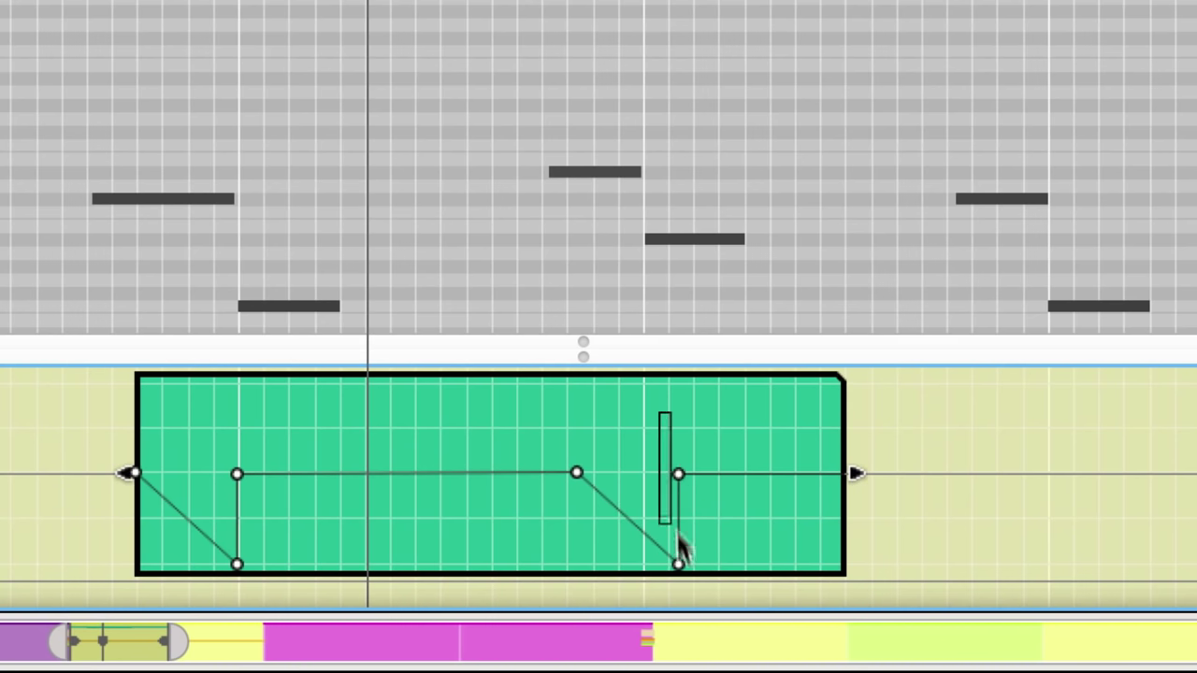
{"action": "left_click_drag", "start_coordinate": [679, 565], "coordinate": [643, 567]}
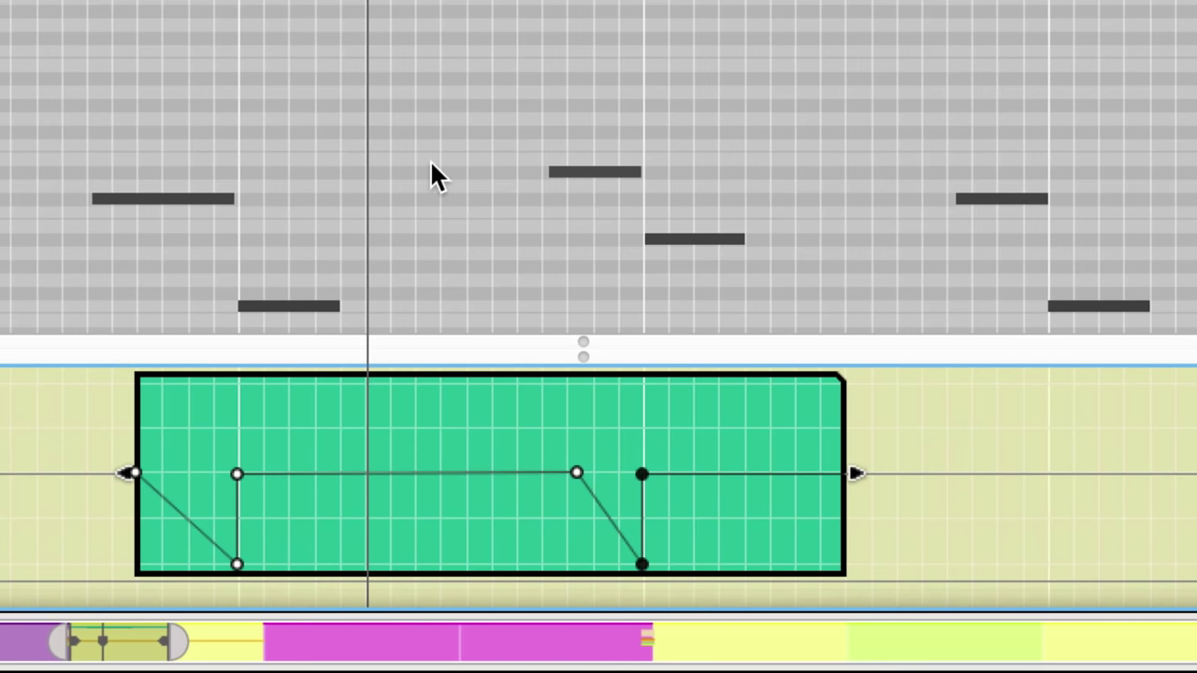
{"action": "key", "text": "space"}
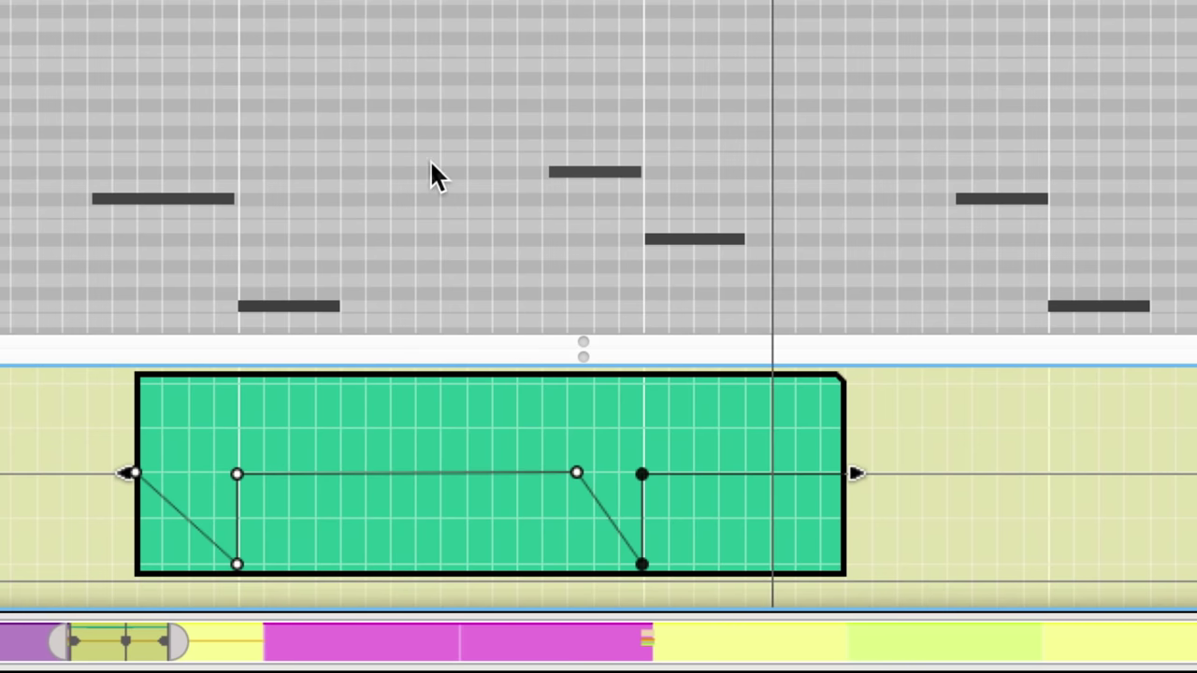
{"action": "left_click_drag", "start_coordinate": [561, 443], "coordinate": [703, 589]}
{"action": "left_click_drag", "start_coordinate": [641, 474], "coordinate": [1044, 470]}
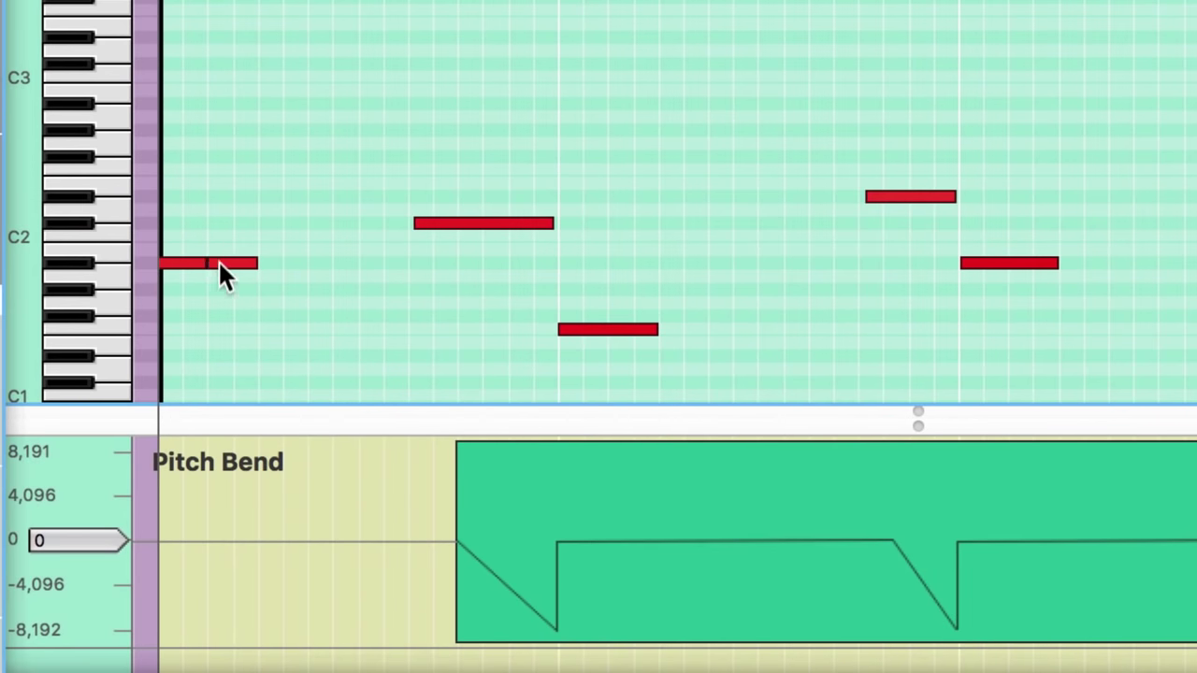
Raise the second half of the split opening note to around C3
{"action": "left_click_drag", "start_coordinate": [219, 261], "coordinate": [234, 65]}
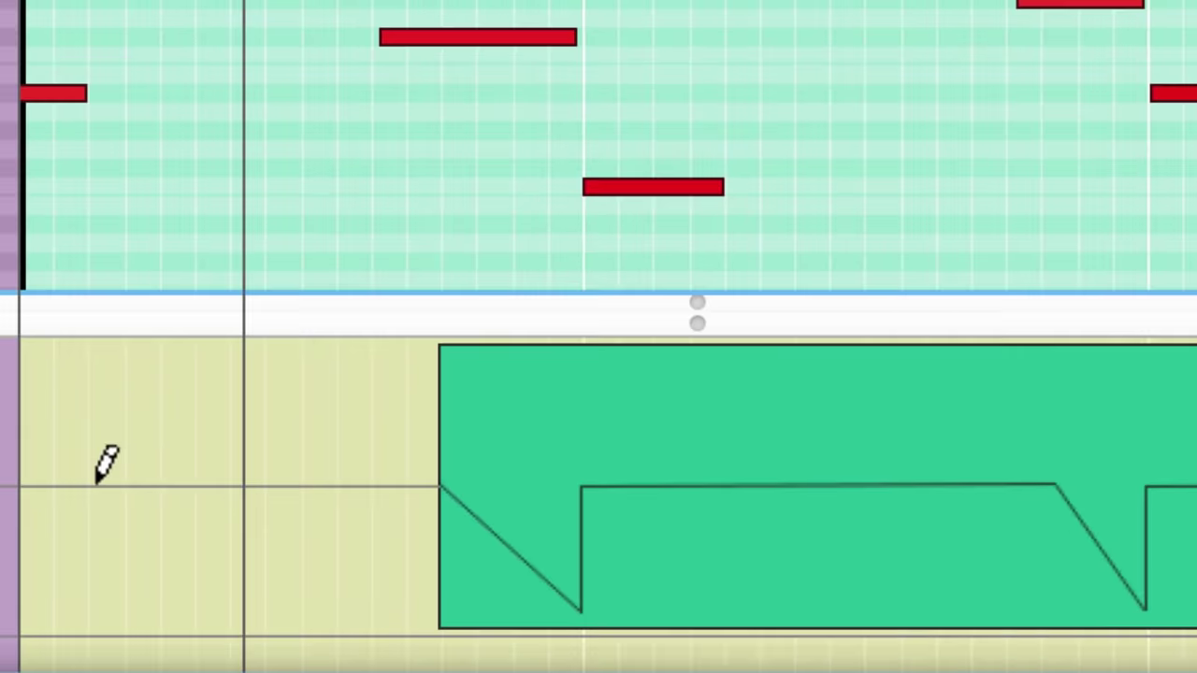
{"action": "left_click", "coordinate": [213, 537]}
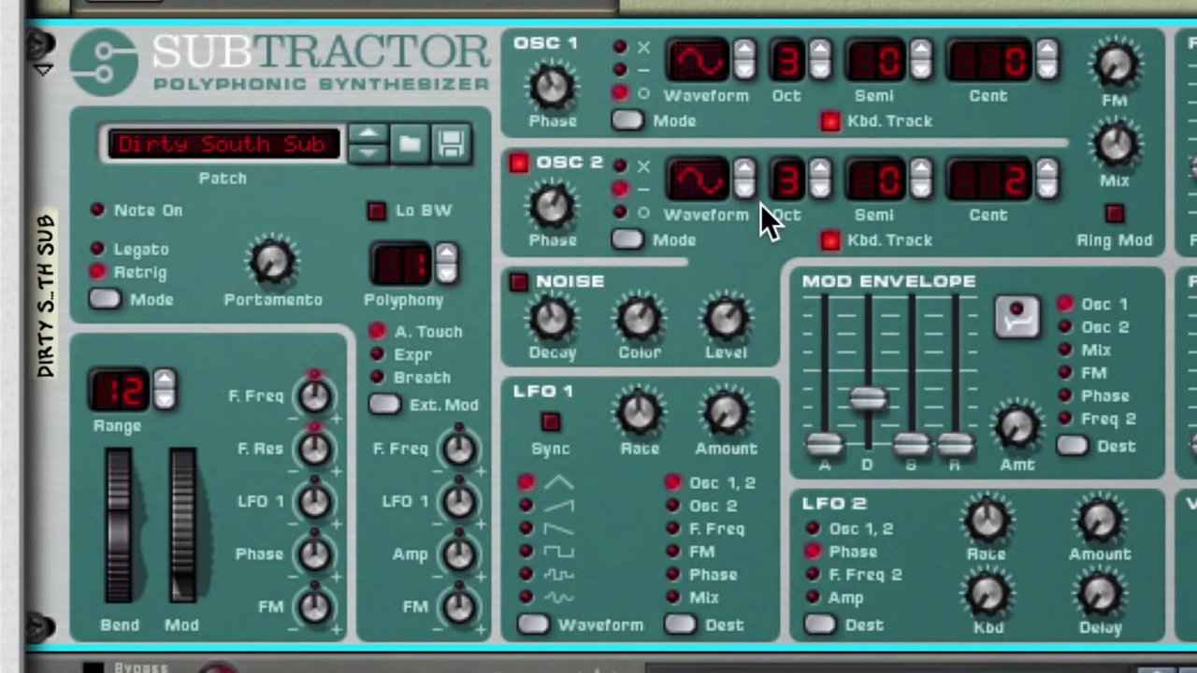
Set the Dirty South Sub's OSC 2 to sawtooth and cable RPG-8 Gate CV Out to Kong pad 1 Gate In
{"action": "left_click", "coordinate": [748, 186]}
{"action": "left_click", "coordinate": [749, 186]}
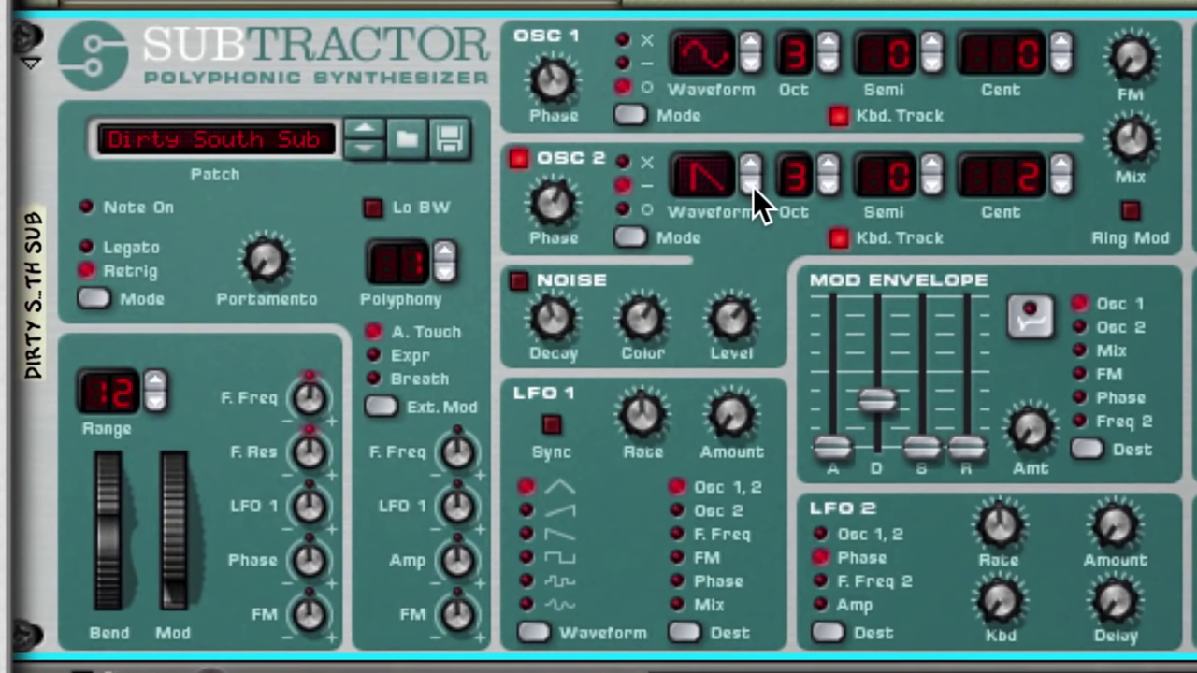
{"action": "left_click", "coordinate": [753, 187]}
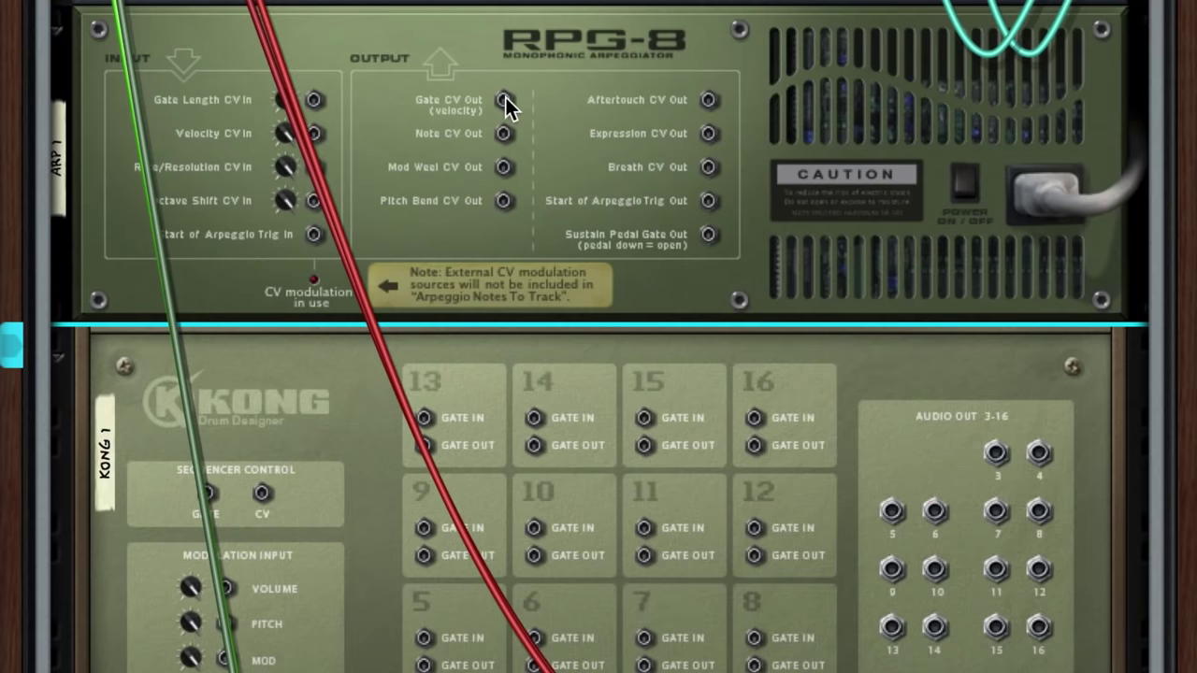
{"action": "left_click_drag", "start_coordinate": [505, 97], "coordinate": [488, 538]}
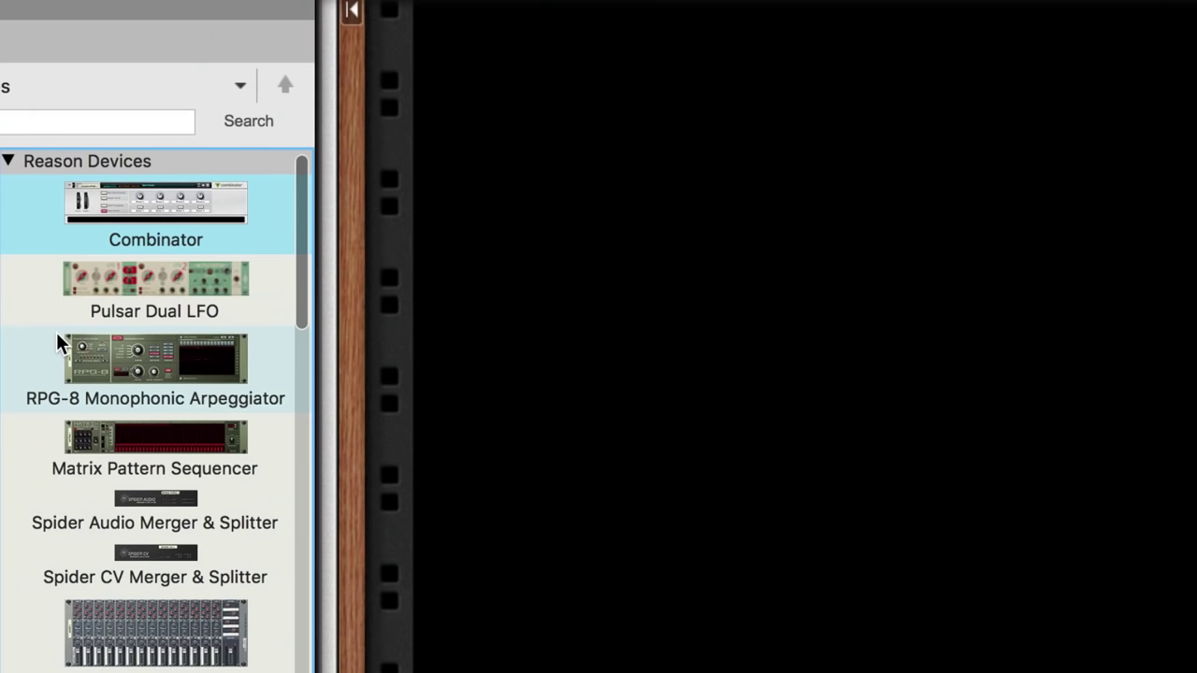
Add a Combinator with Thor, routing Mod Env to Osc1–3 Pitch at 62, scaled by Mod Wheel −100
{"action": "left_click_drag", "start_coordinate": [155, 204], "coordinate": [556, 229]}
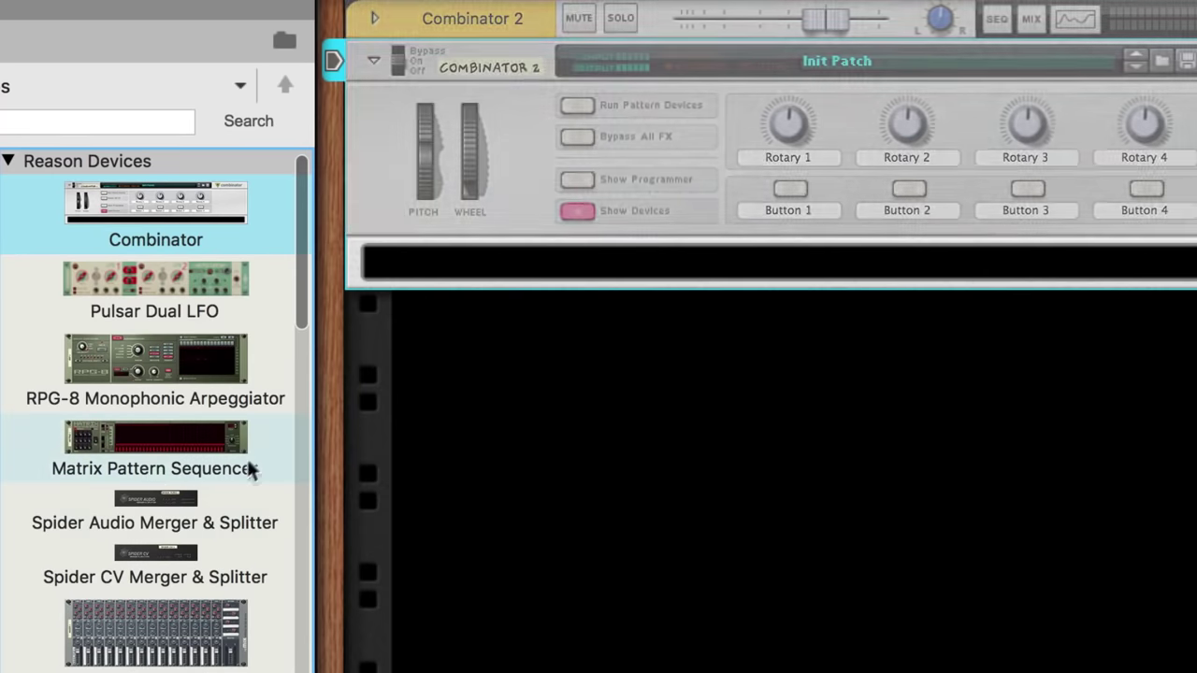
{"action": "scroll", "coordinate": [155, 480], "scroll_direction": "down", "scroll_amount": 3}
{"action": "left_click_drag", "start_coordinate": [139, 636], "coordinate": [547, 257]}
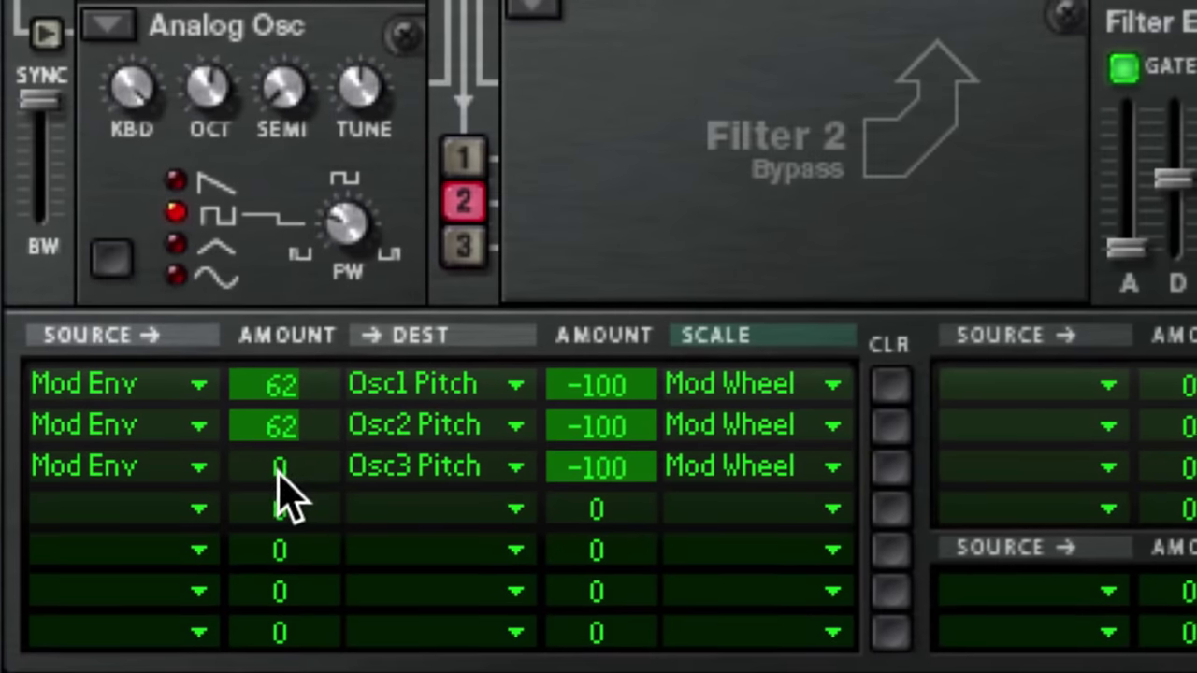
{"action": "left_click_drag", "start_coordinate": [279, 478], "coordinate": [320, 387]}
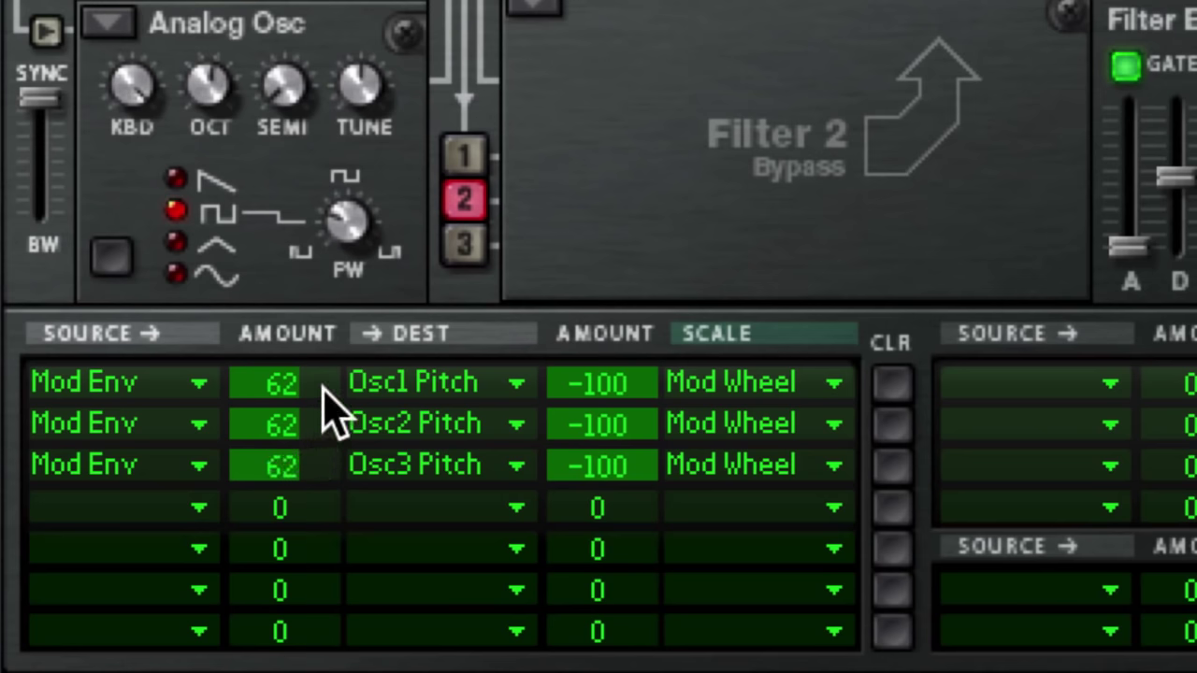